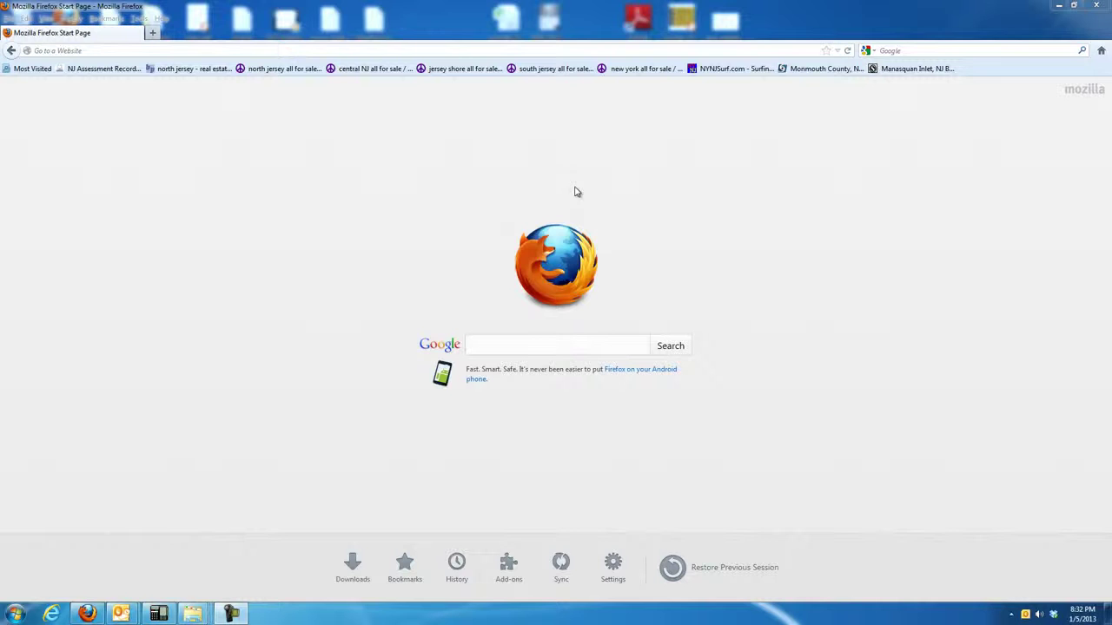
Bring the Firefox window with its Start Page into focus.
click(277, 50)
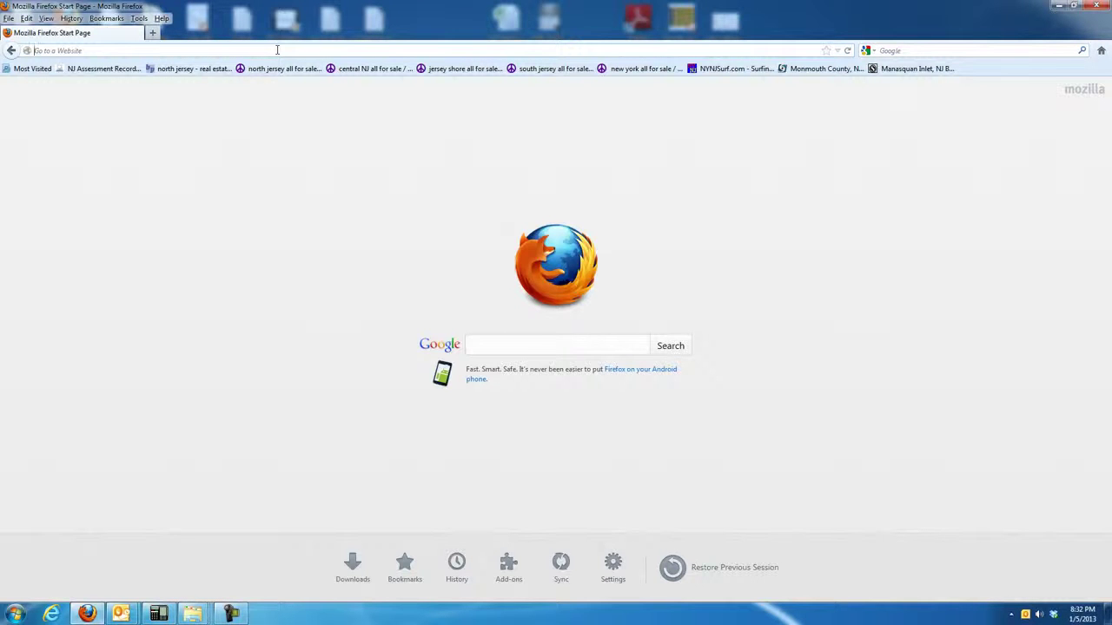
On WhitePages, search the owner's first and last name in East Hanover, NJ.
text(whitepages.com)
key(Return)
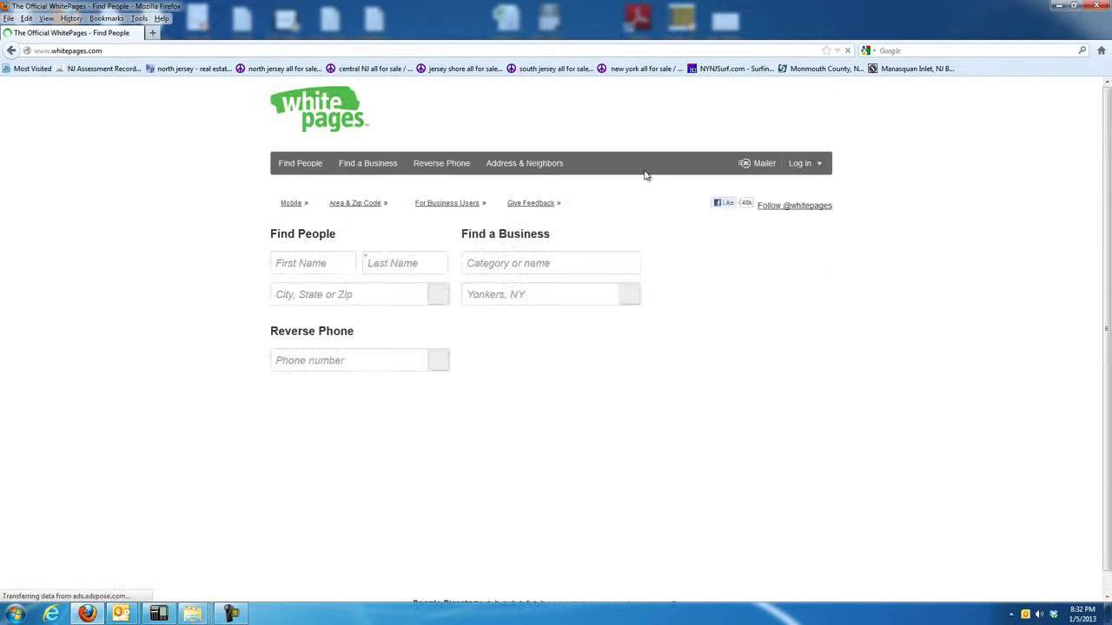
click(303, 265)
key(Tab)
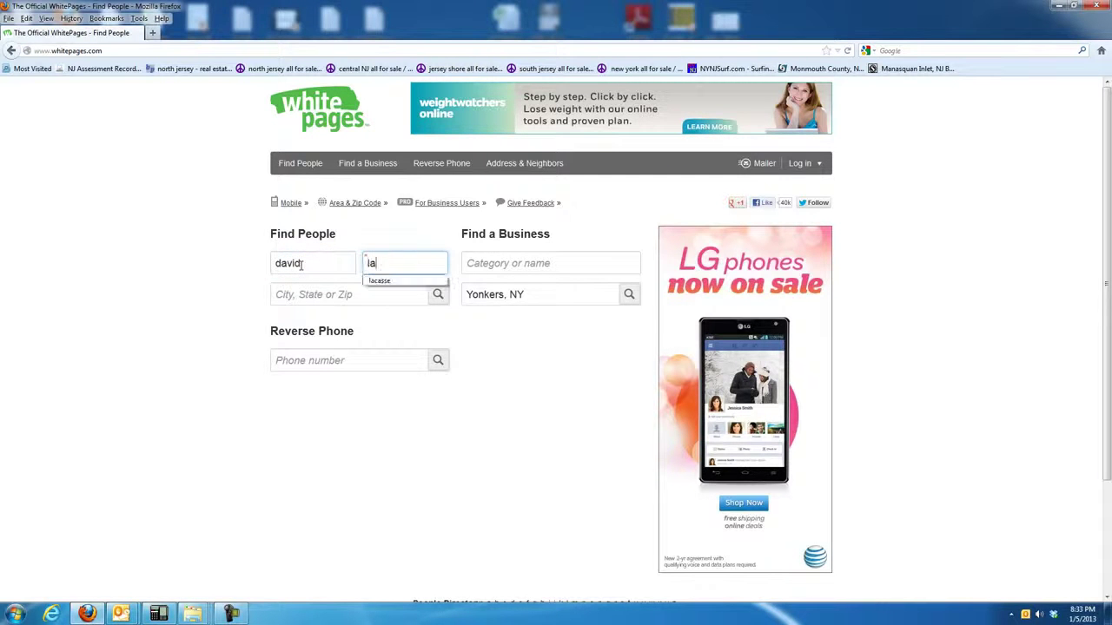
key(Tab)
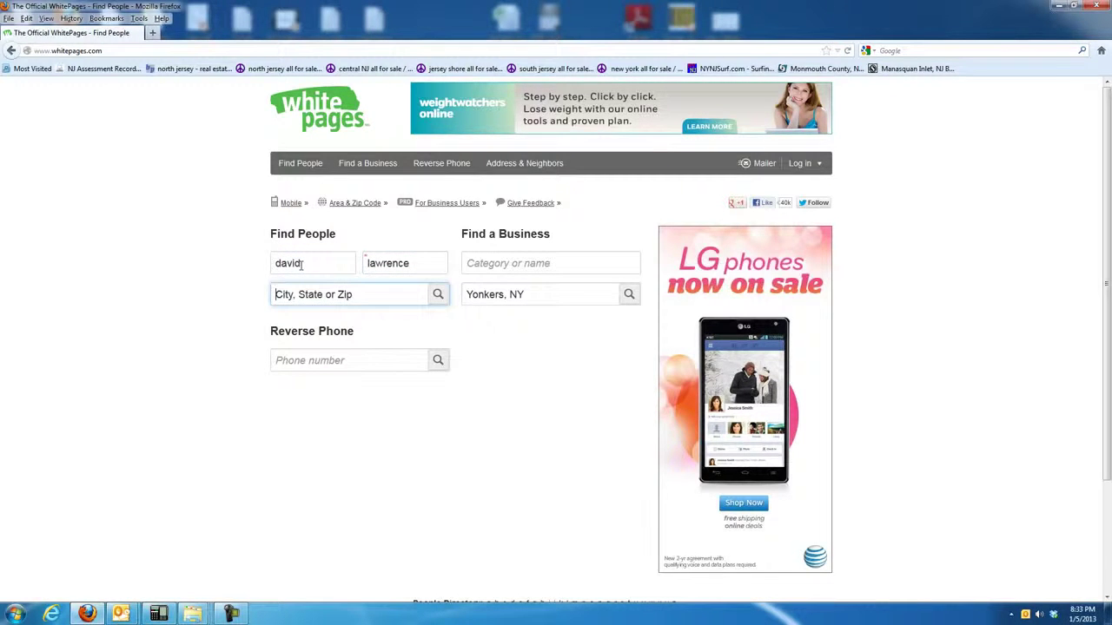
text(east hanover)
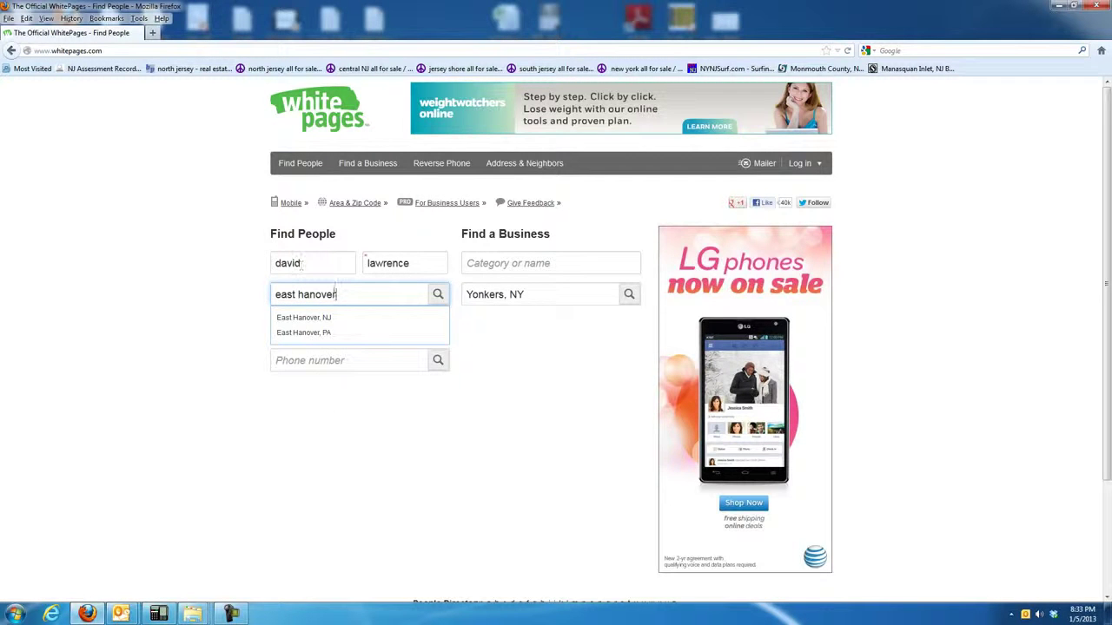
click(313, 320)
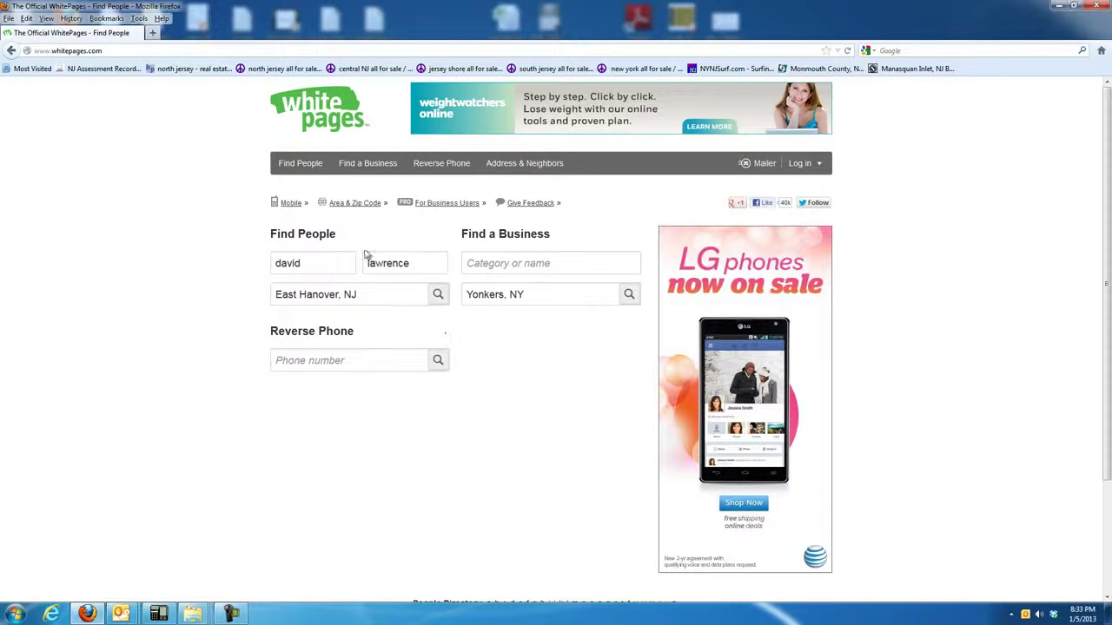
click(438, 295)
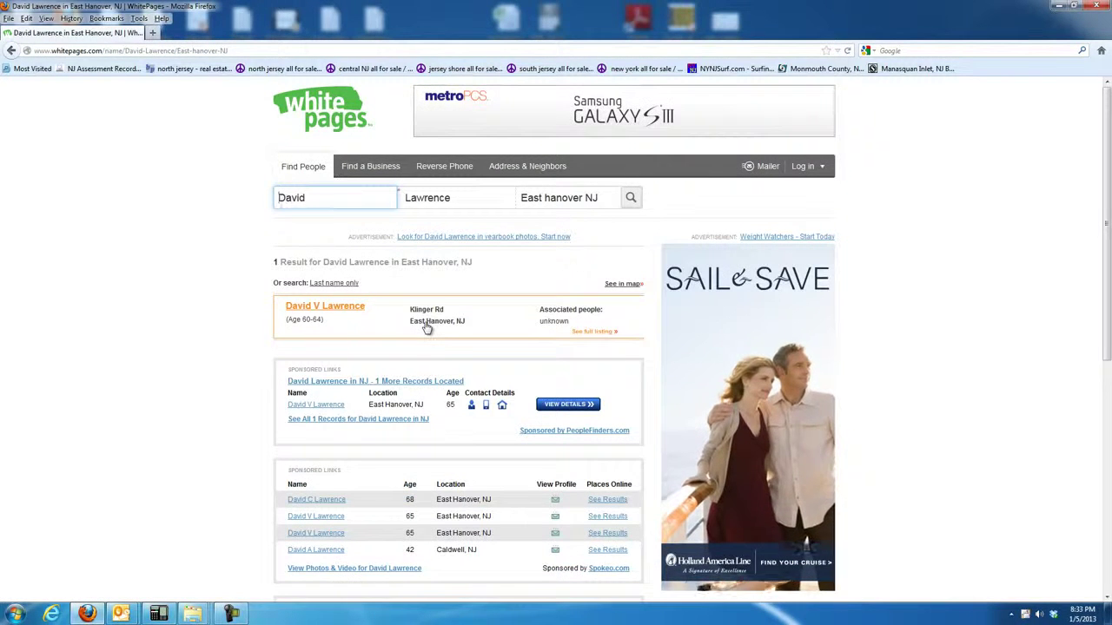
Open the matching person's listing, select their address, and return to the results.
click(341, 311)
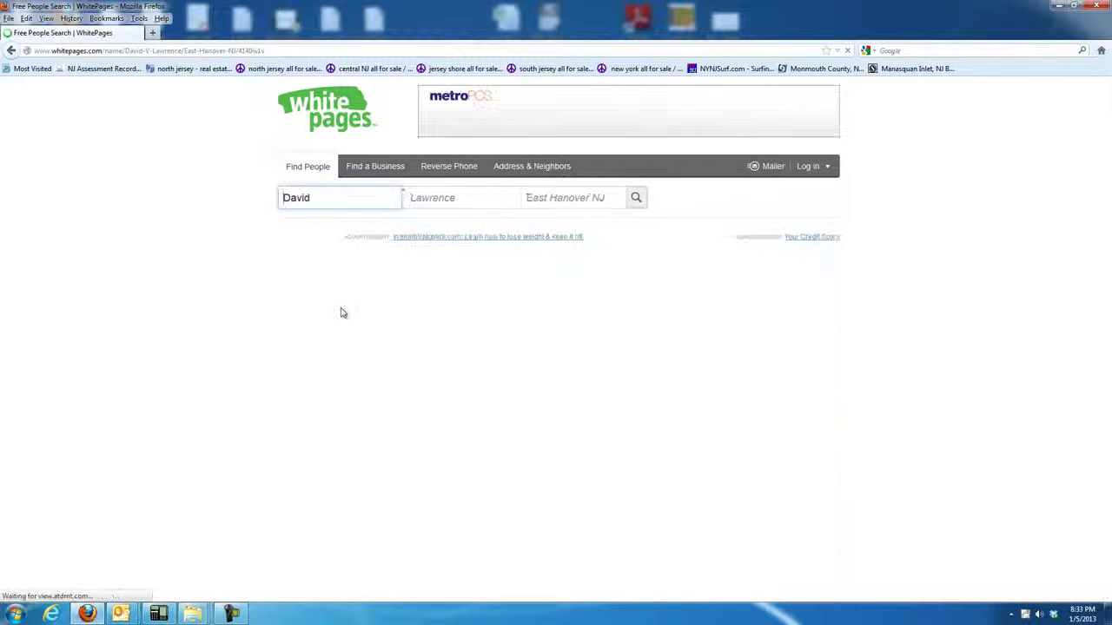
drag(375, 318, 276, 308)
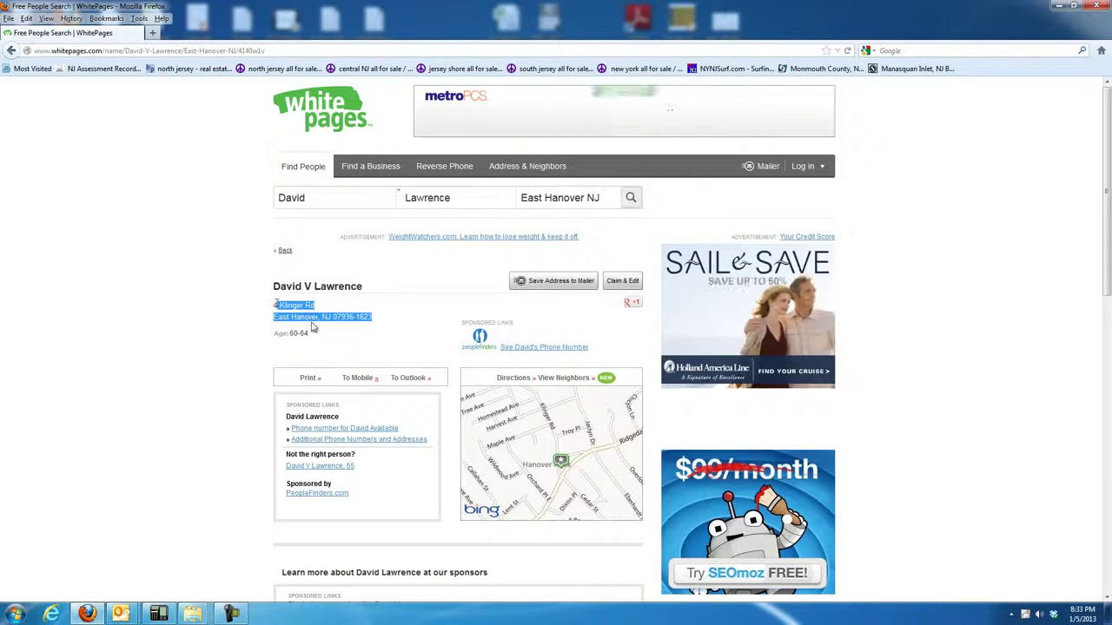
click(354, 325)
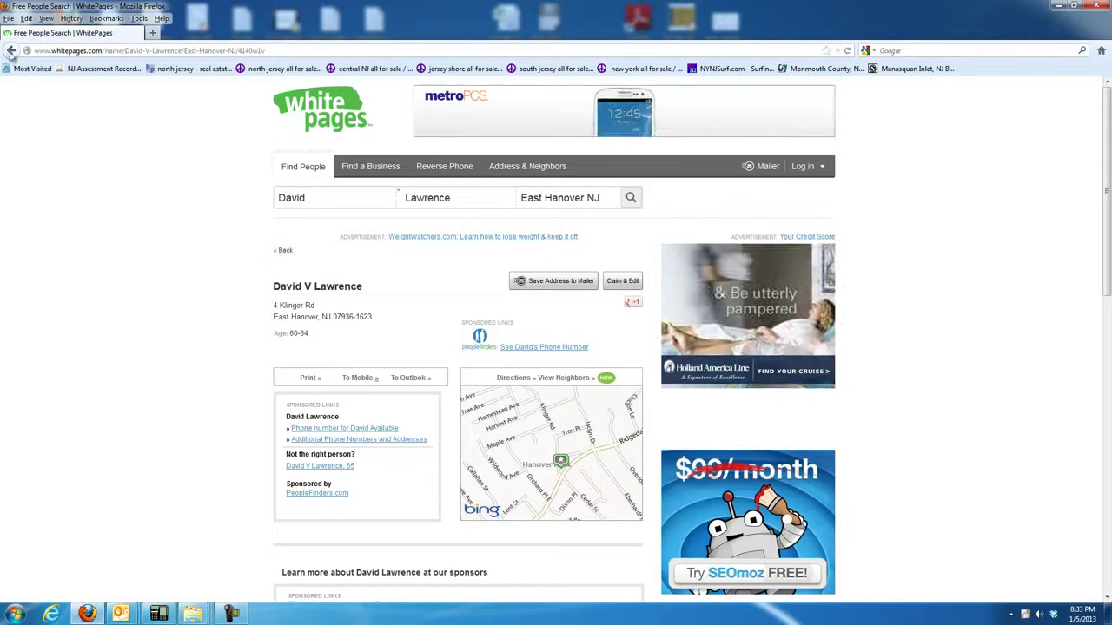
click(12, 51)
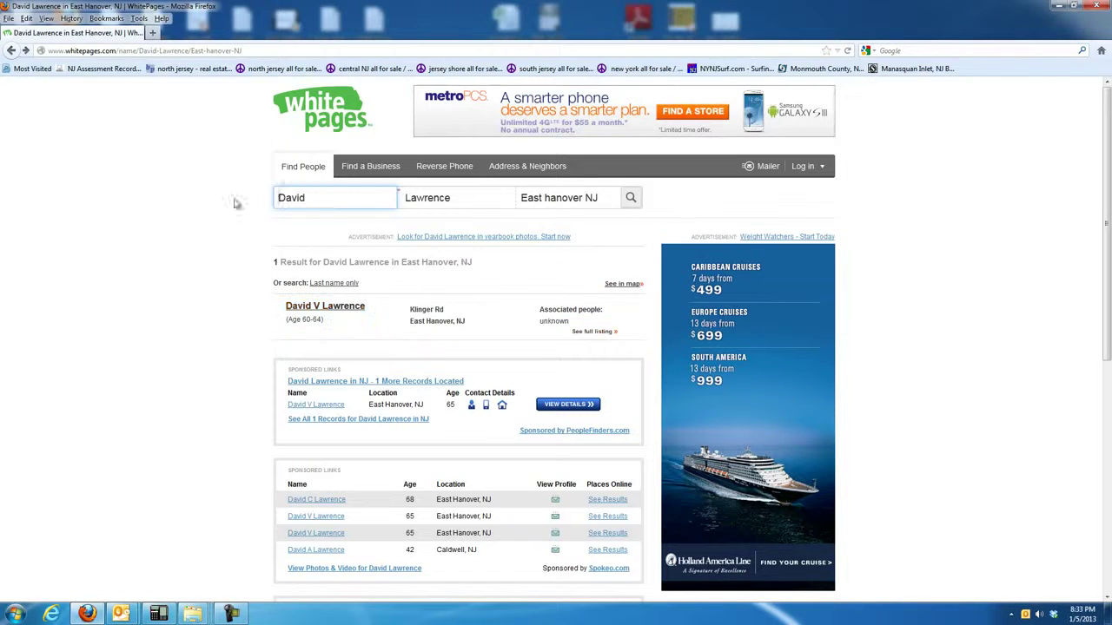
Open NJ Assessment Records Search and set County to MORRIS and District to EAST HANOVER.
click(113, 70)
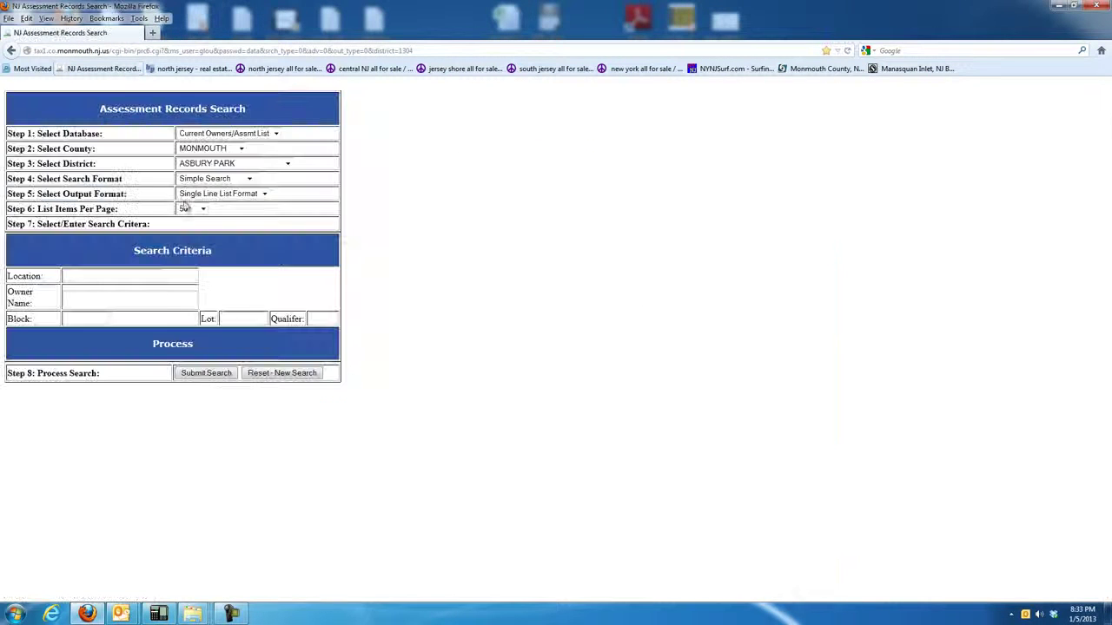
click(241, 149)
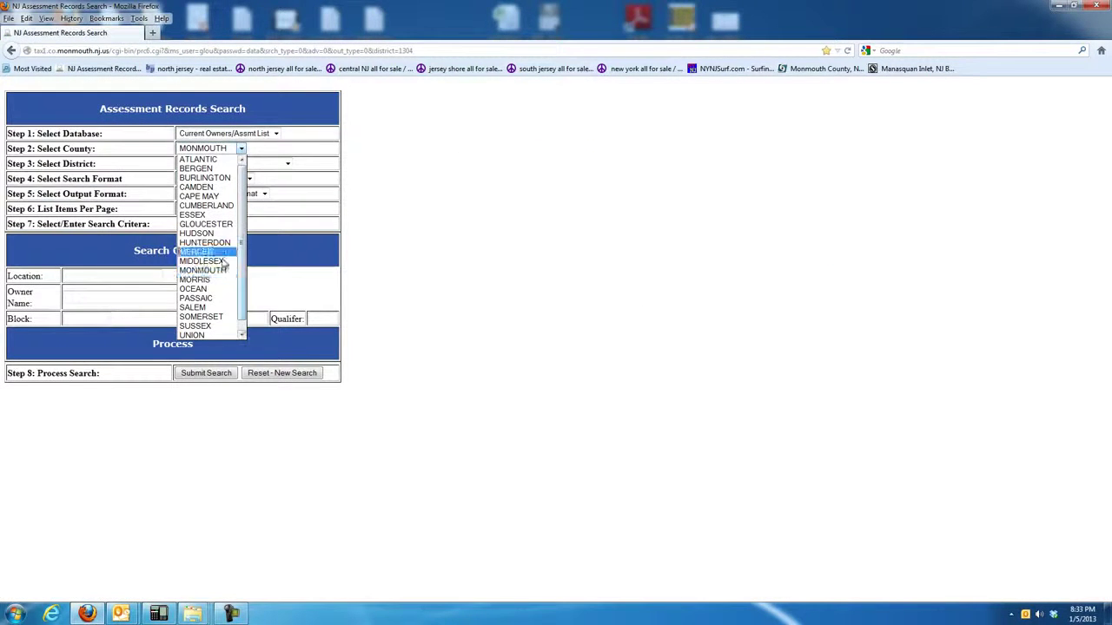
click(200, 280)
click(268, 163)
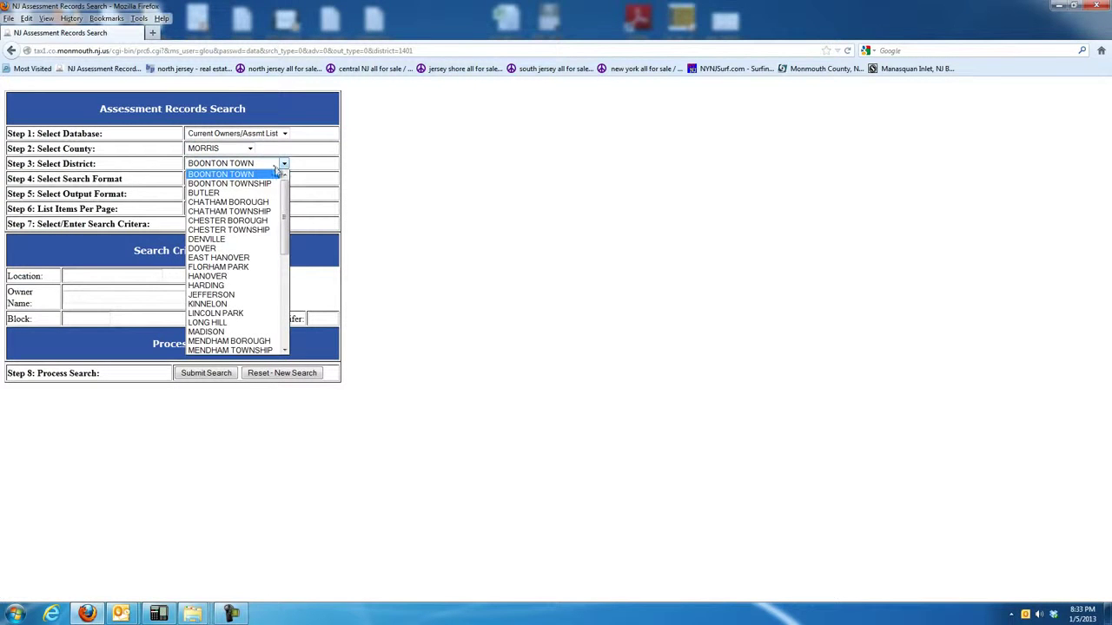
click(280, 164)
click(250, 151)
mouse_move(253, 183)
mouse_down()
mouse_move(253, 238)
mouse_move(253, 167)
mouse_up()
click(477, 144)
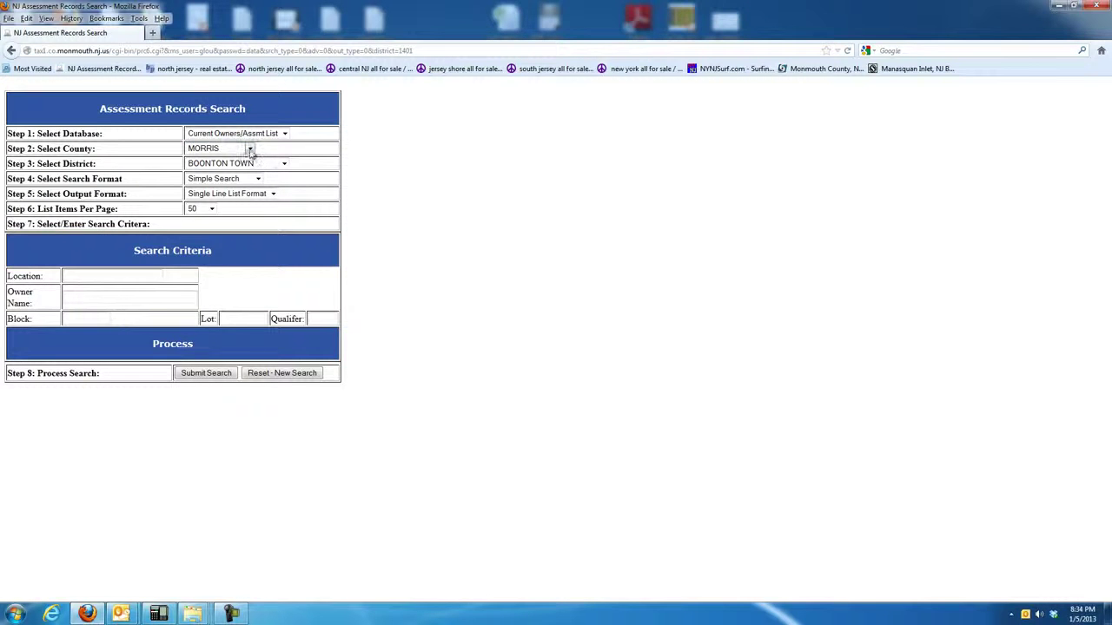
click(249, 149)
click(250, 150)
click(284, 164)
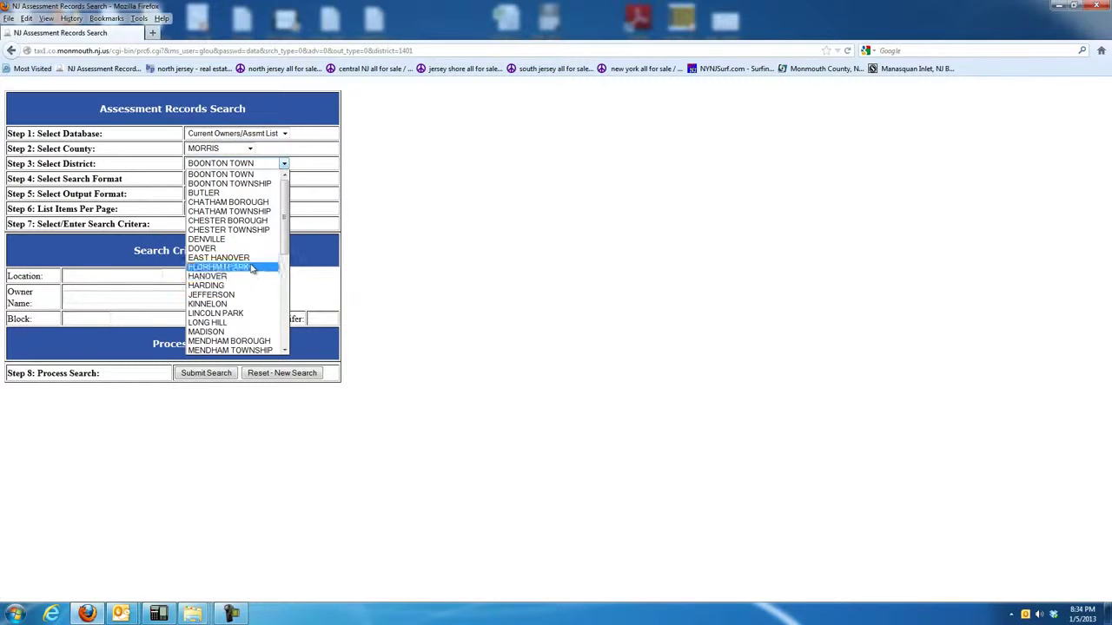
click(219, 257)
Enter the owner's name as 'last, first' and submit the search.
click(70, 276)
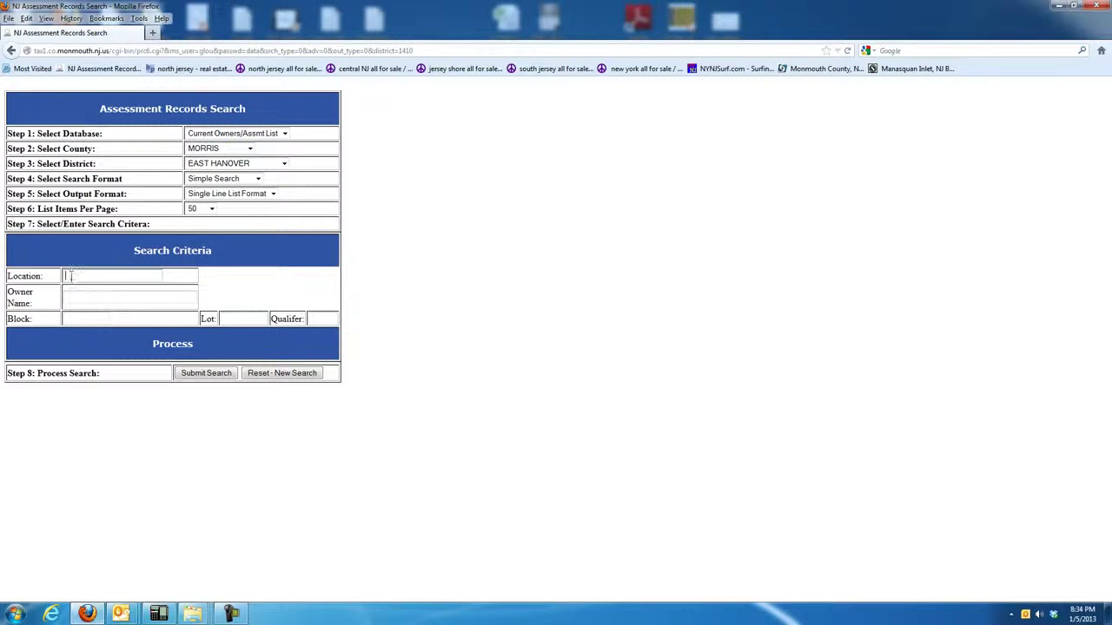
key(Tab)
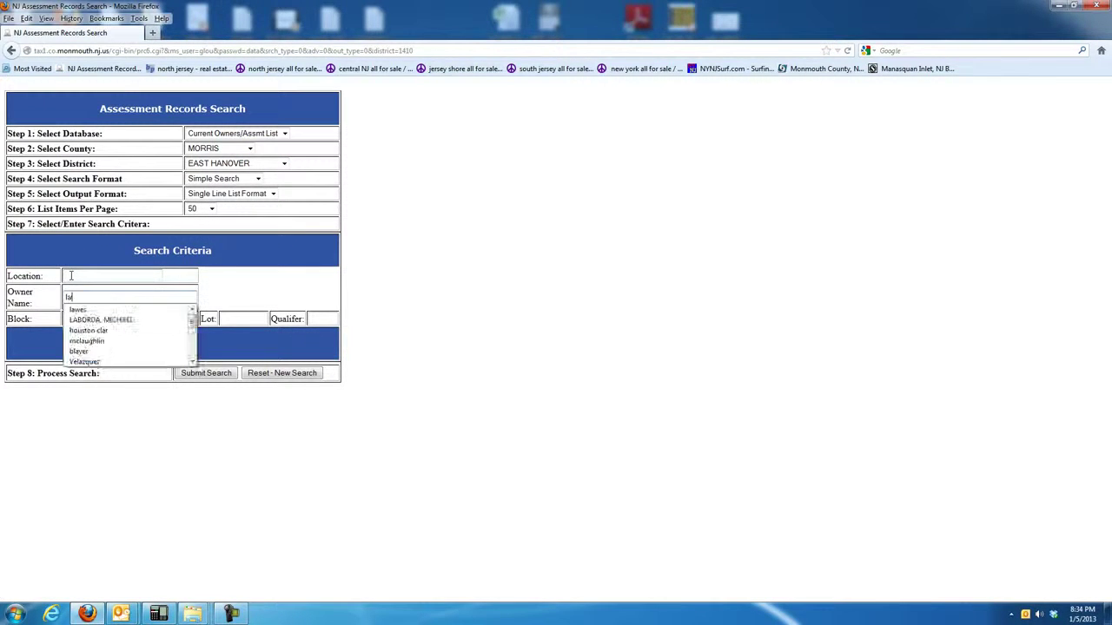
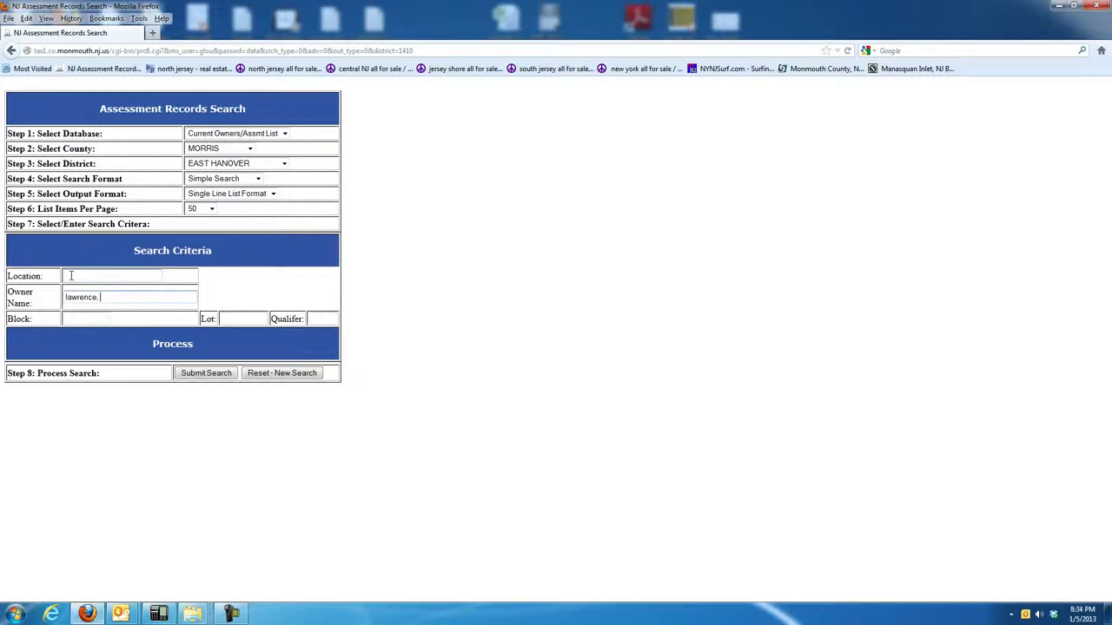
key(Return)
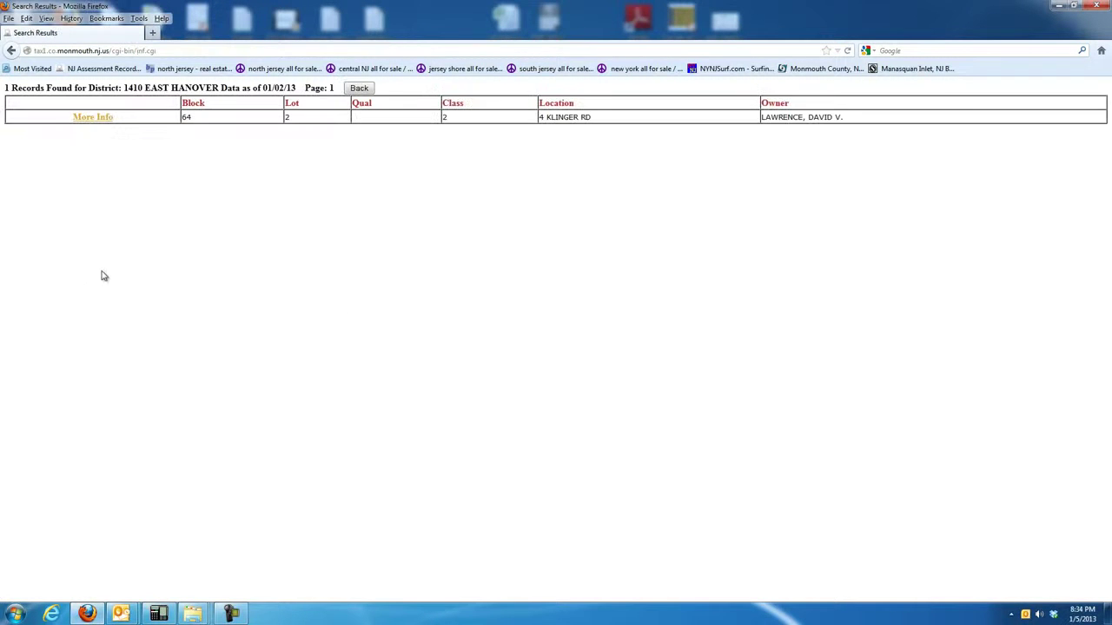
click(93, 116)
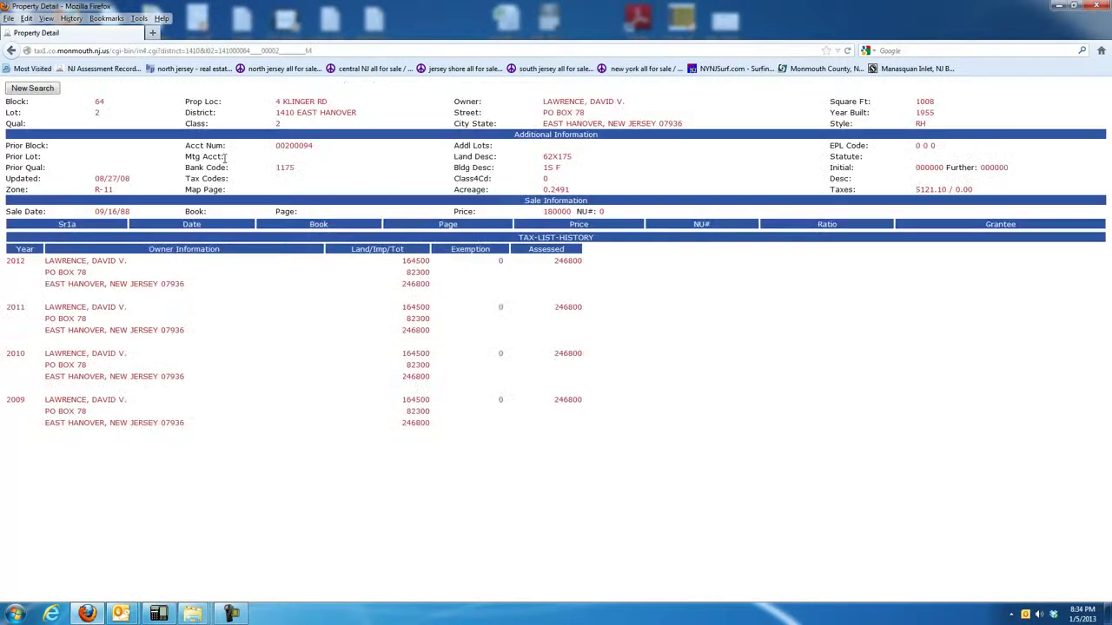
drag(544, 102, 590, 124)
click(609, 127)
drag(544, 113, 585, 117)
click(590, 119)
mouse_move(276, 102)
mouse_down()
mouse_move(323, 101)
mouse_move(283, 107)
mouse_up()
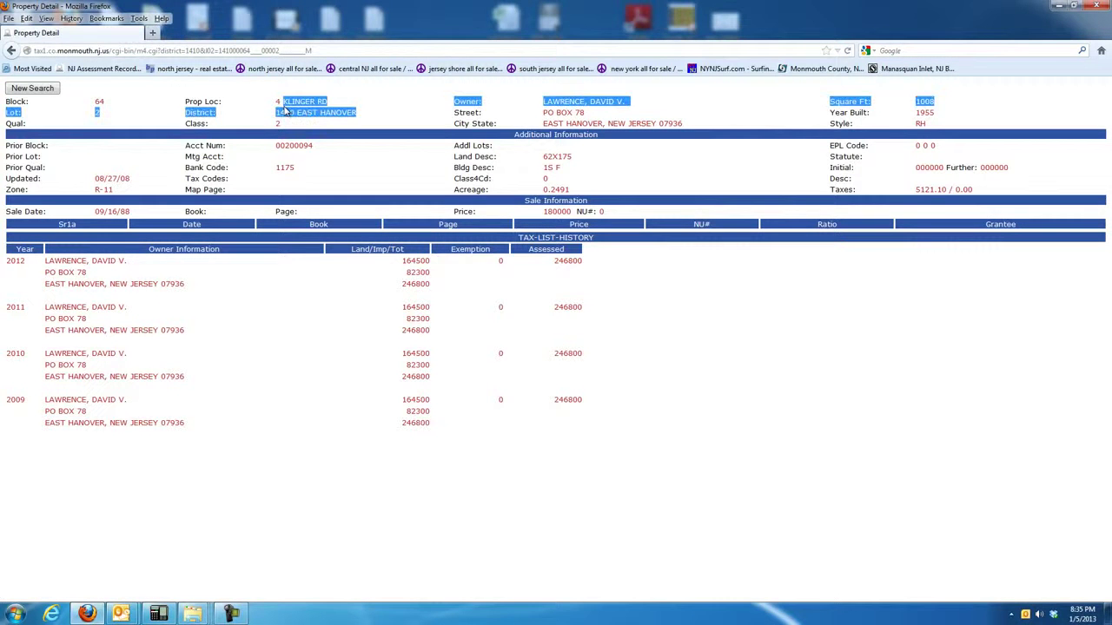
click(331, 117)
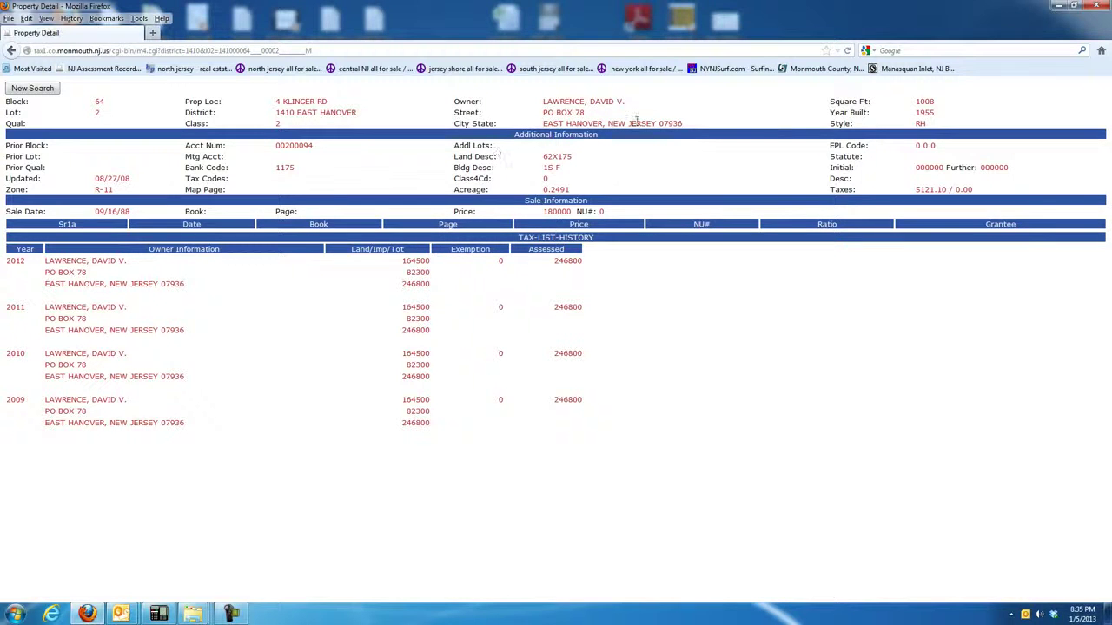
drag(545, 102, 559, 113)
click(559, 113)
click(144, 51)
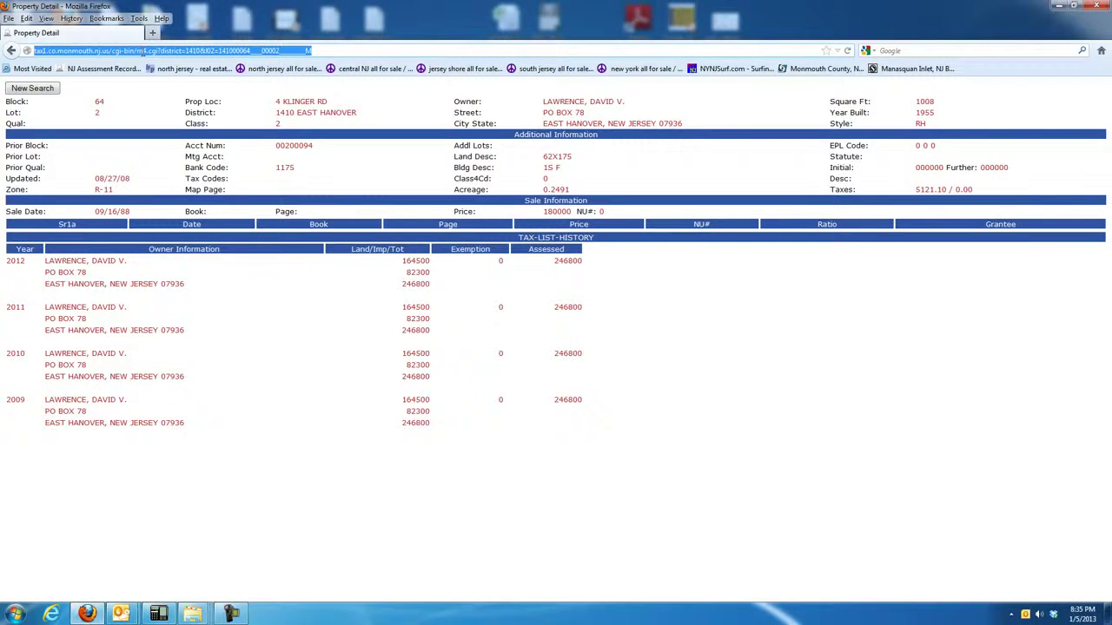
Search Intelius for the owner's name in East Hanover, NJ.
text(intelius.com/)
key(Return)
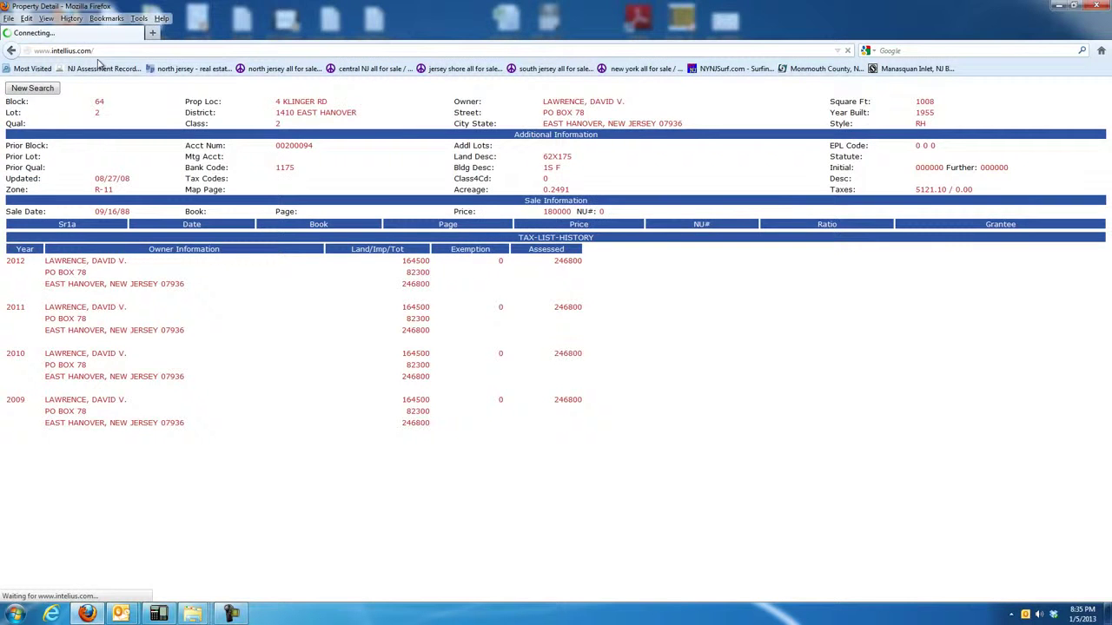
click(355, 276)
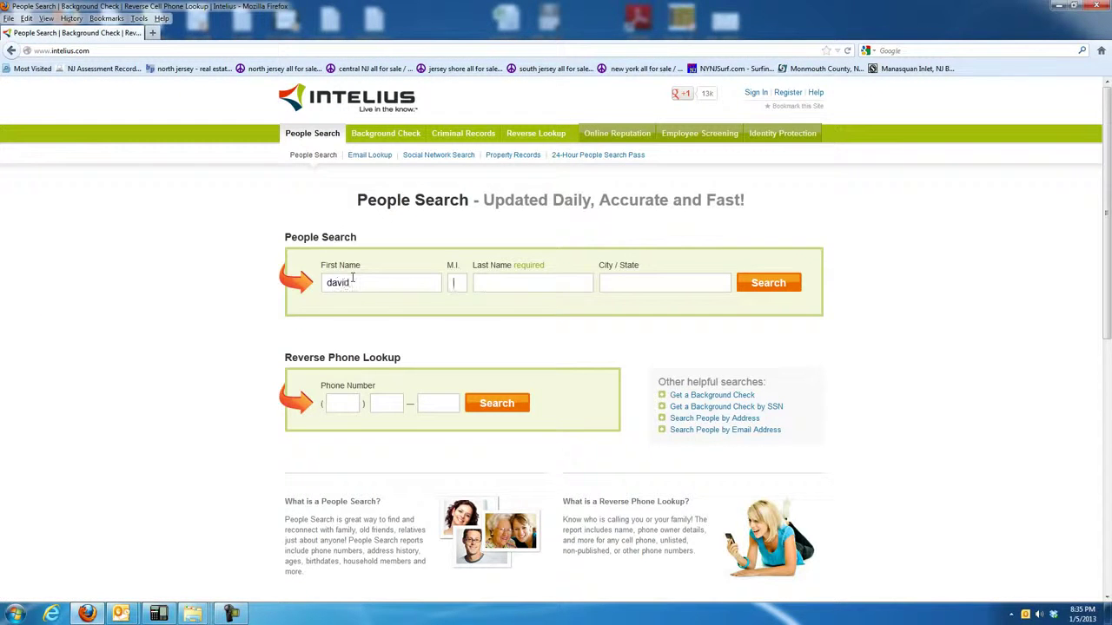
text(east hanov)
text(er)
click(630, 303)
click(782, 282)
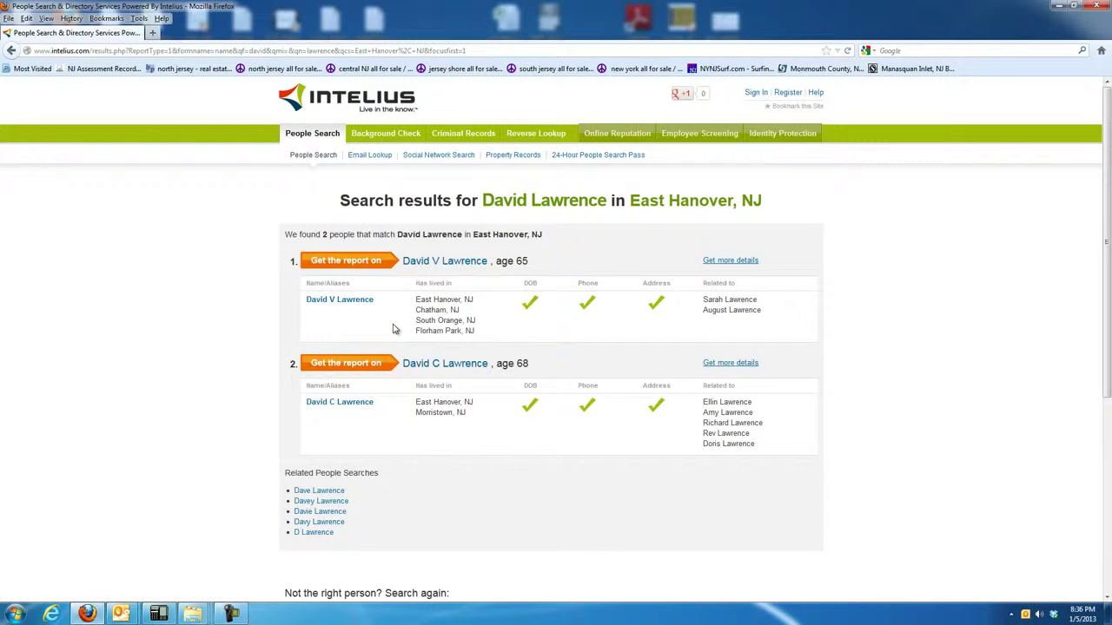
Review the first match's past towns, including Chatham, and related names, then return to the form.
drag(419, 299, 474, 332)
click(475, 301)
click(469, 330)
drag(417, 309, 446, 310)
drag(757, 300, 706, 310)
click(711, 301)
click(11, 51)
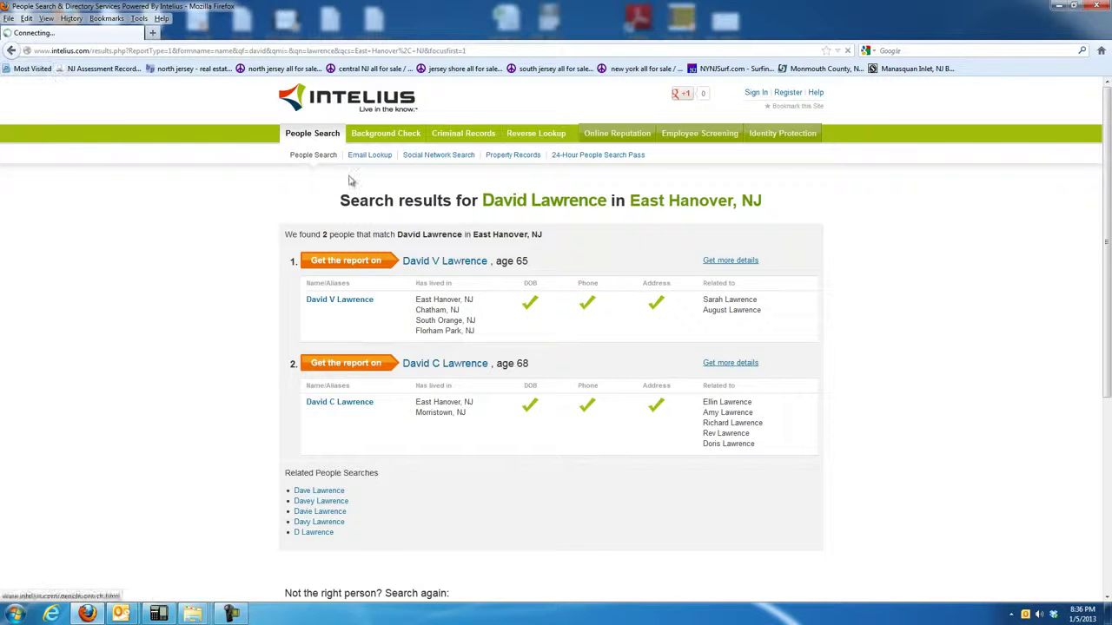
Rerun the search with the relative's first name across NJ and note the Brick match's relatives.
double_click(397, 284)
text(a)
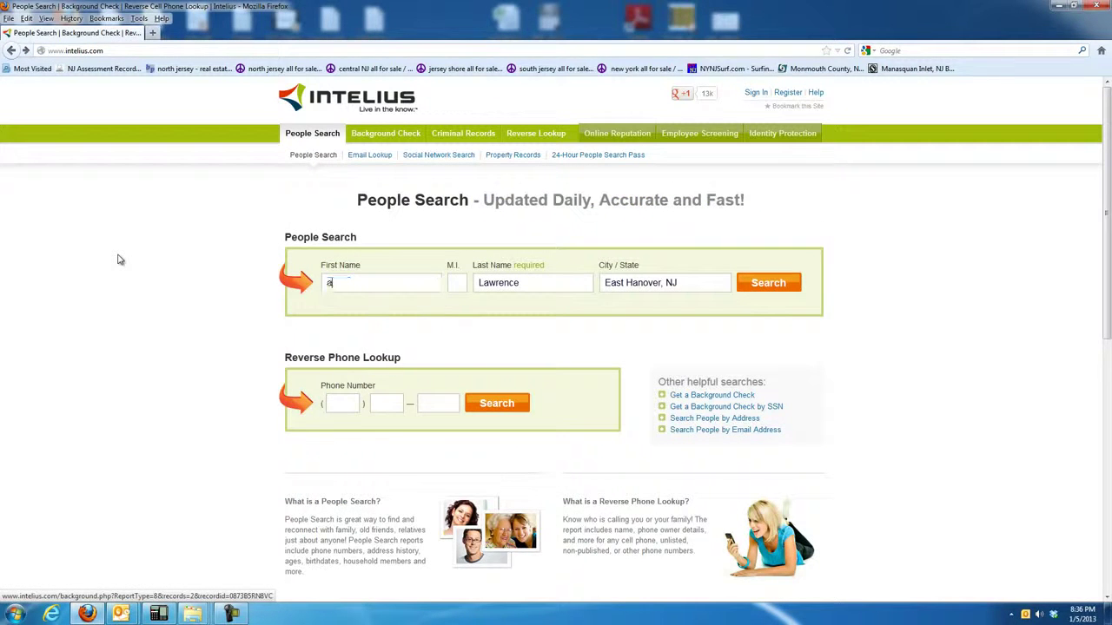
text(ugust)
triple_click(686, 283)
text(nj)
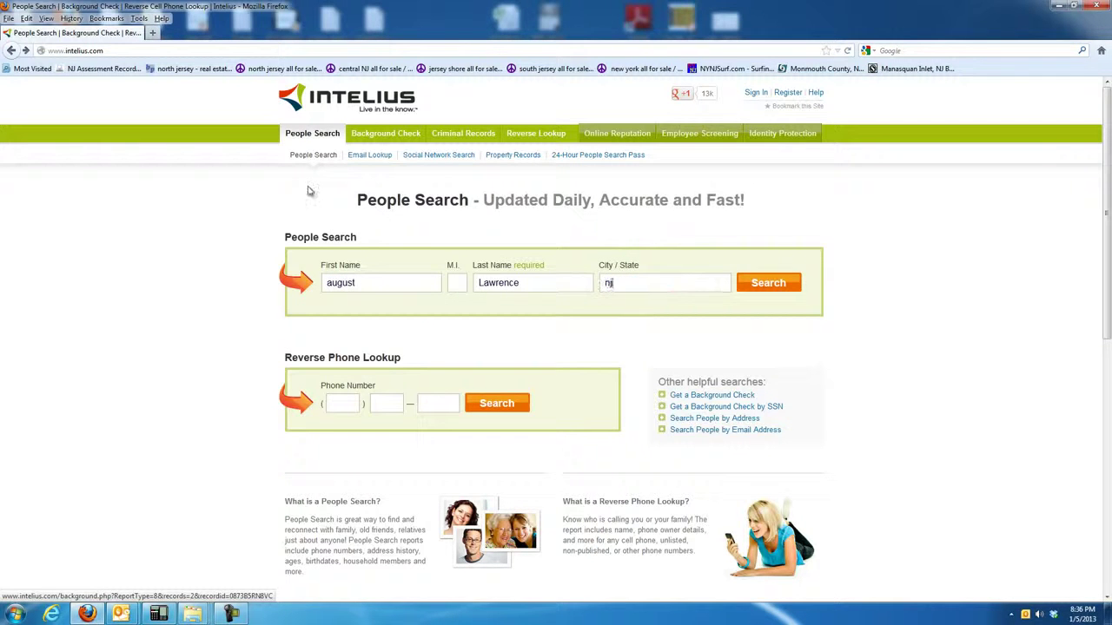
click(773, 284)
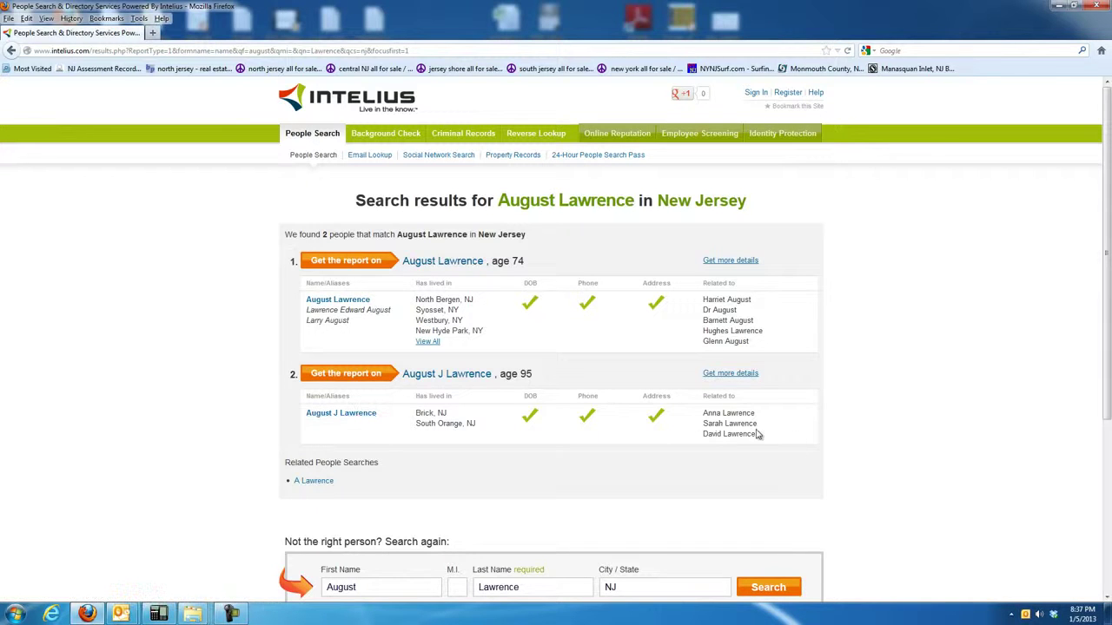
drag(771, 441, 703, 424)
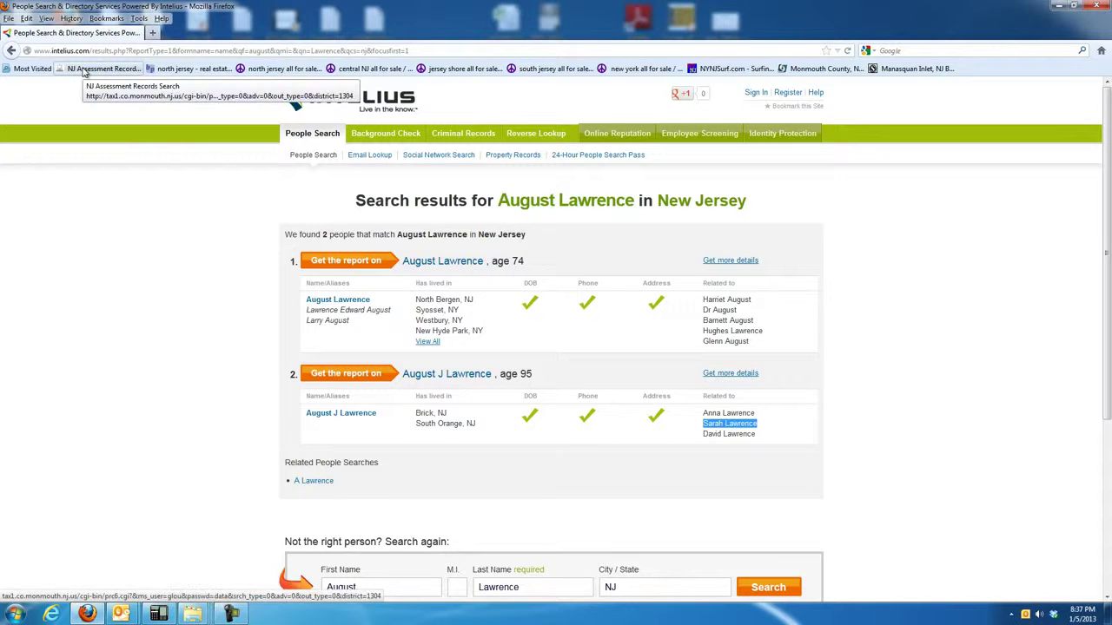
Search NJ assessment records in OCEAN county, all districts, for the relative's name.
click(83, 71)
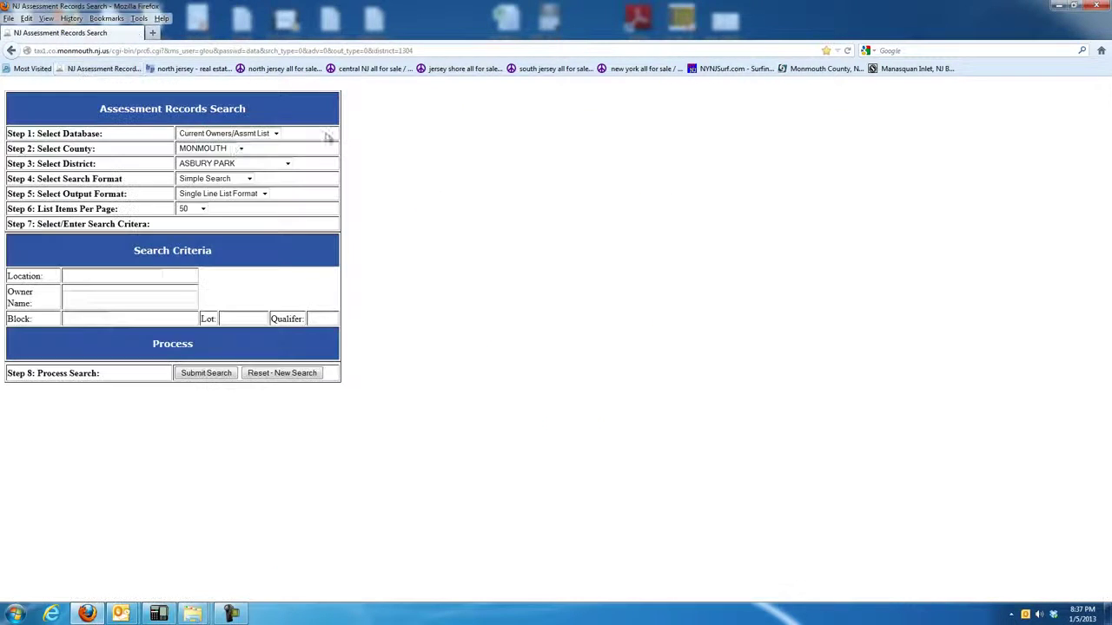
click(240, 148)
click(193, 288)
click(260, 165)
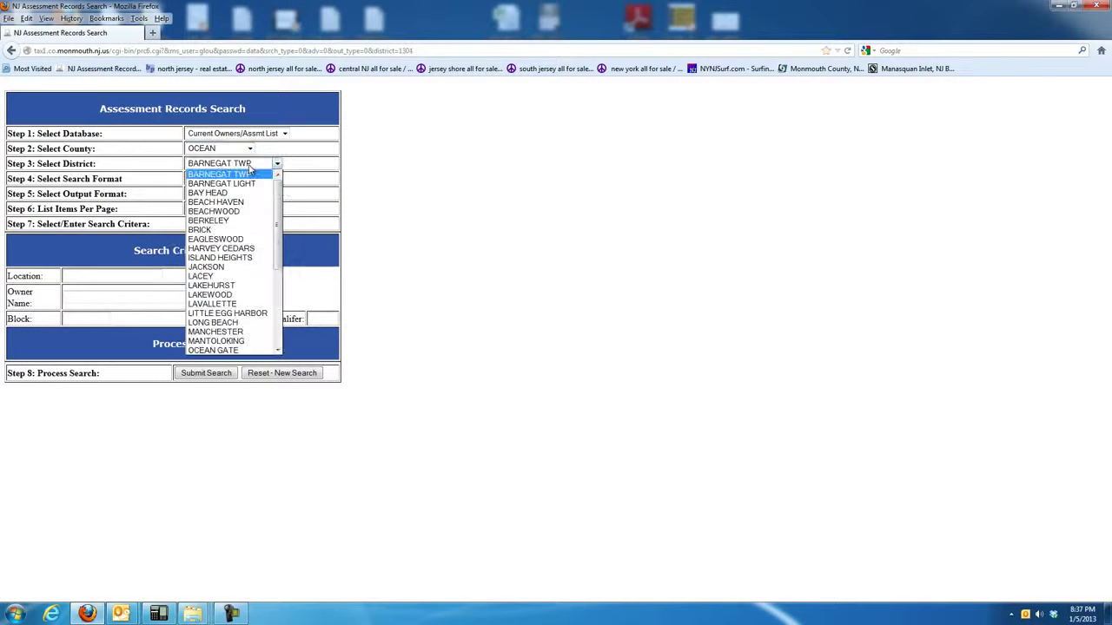
scroll(269, 285, down, 5)
click(213, 350)
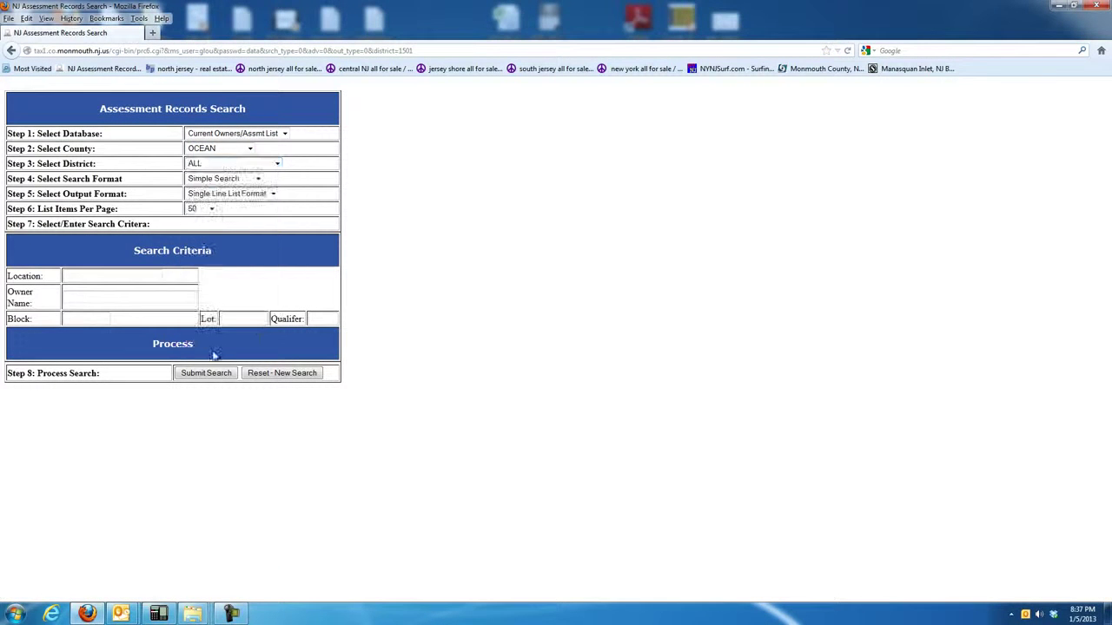
click(85, 294)
key(Return)
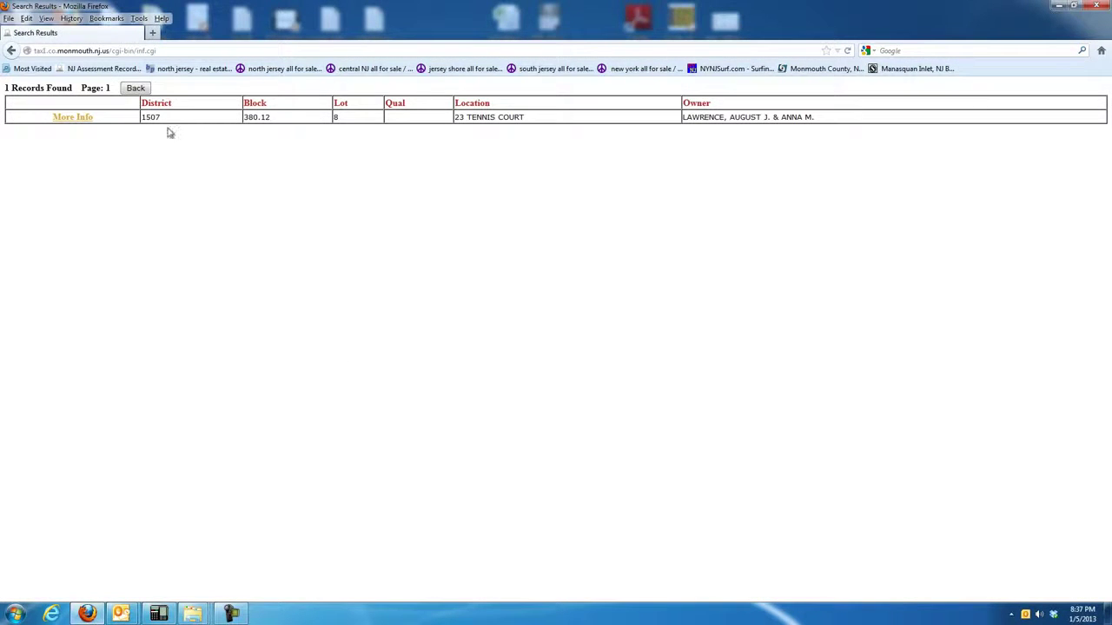
click(74, 116)
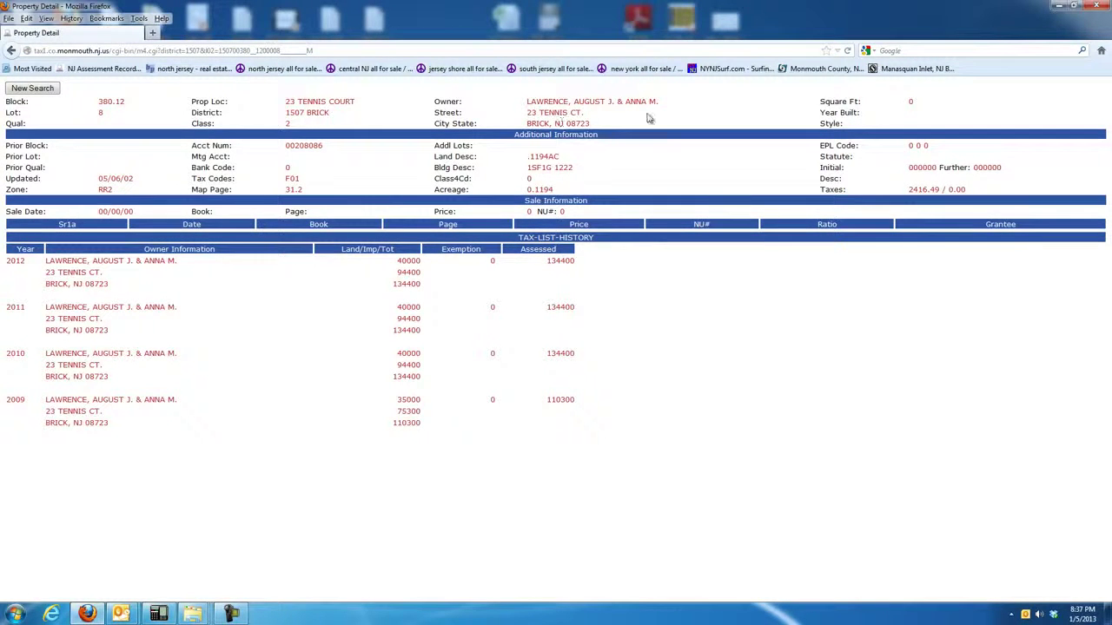
drag(529, 112, 582, 114)
click(565, 124)
Open WhitePages in a new tab and switch to the Address & Neighbors lookup.
click(152, 32)
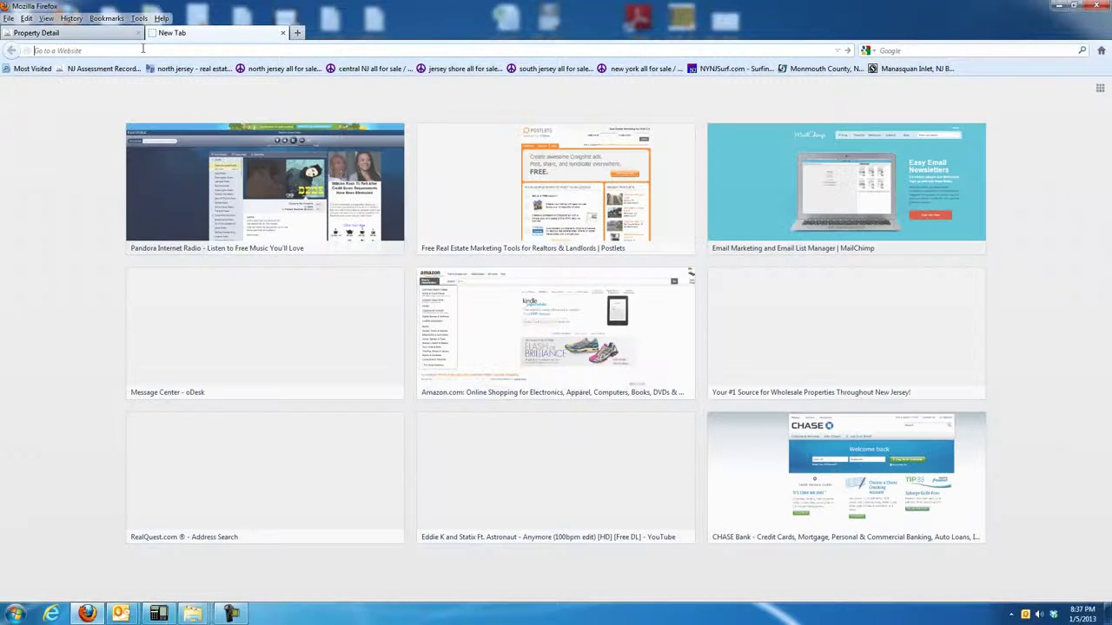
text(whitepages.com/)
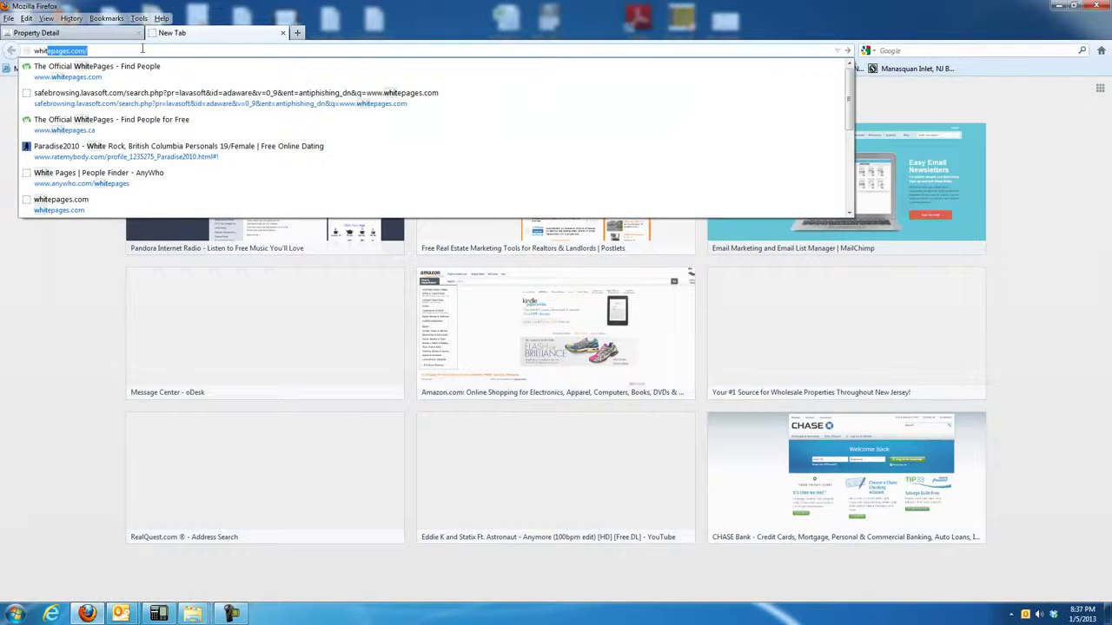
key(Return)
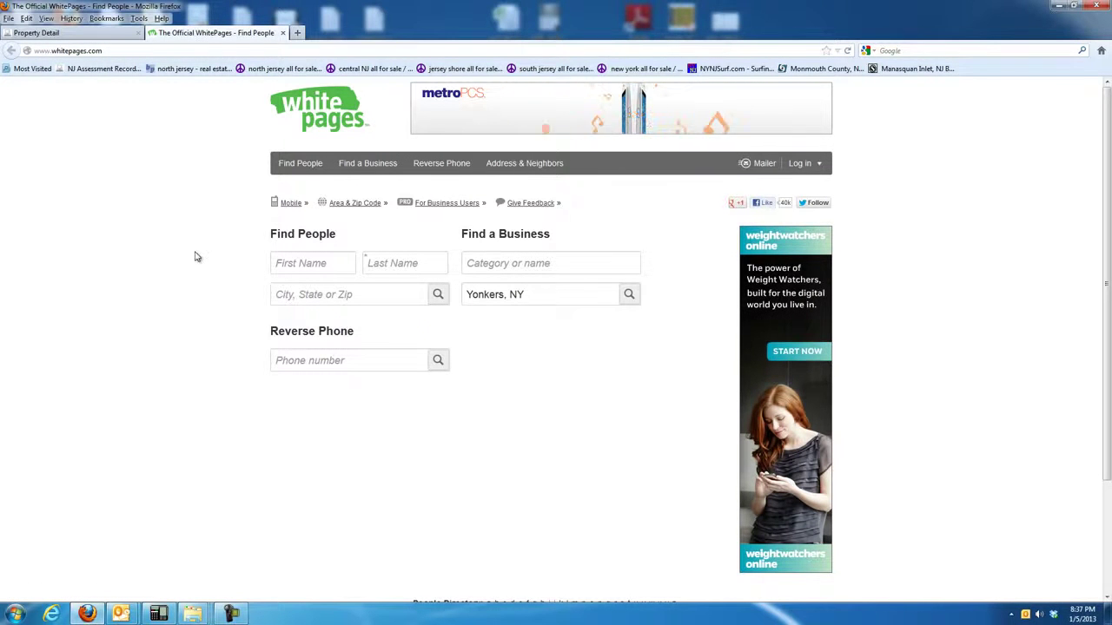
click(525, 163)
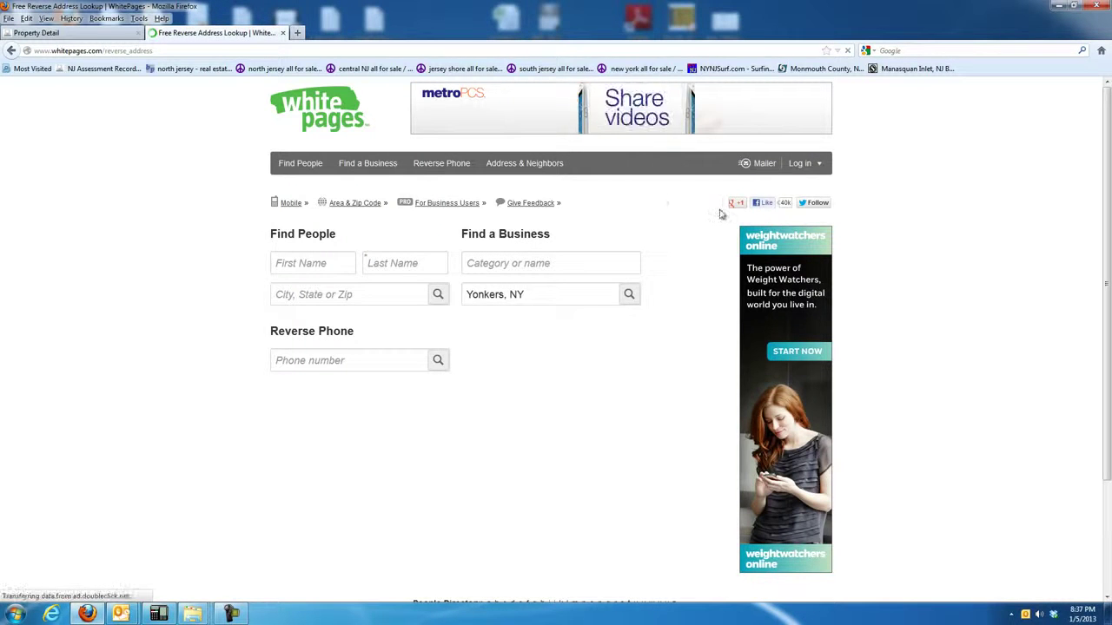
Copy the street address from the property record and look it up in Brick, NJ.
click(87, 33)
drag(527, 112, 582, 113)
right_click(587, 121)
click(598, 128)
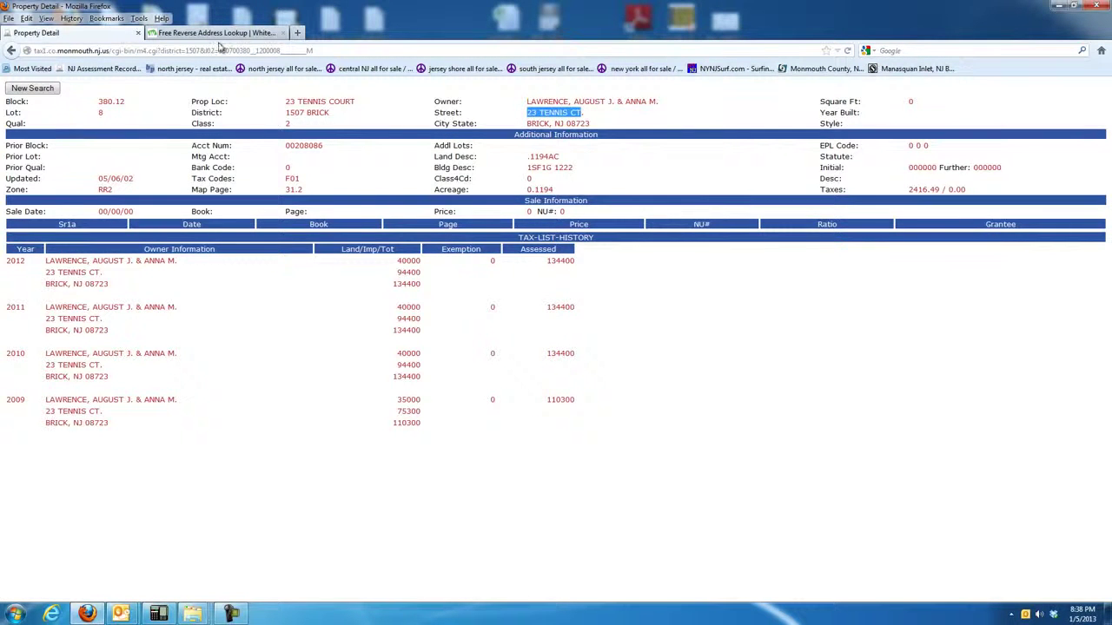
click(213, 33)
key(ctrl+v)
key(Tab)
text(brick, nj)
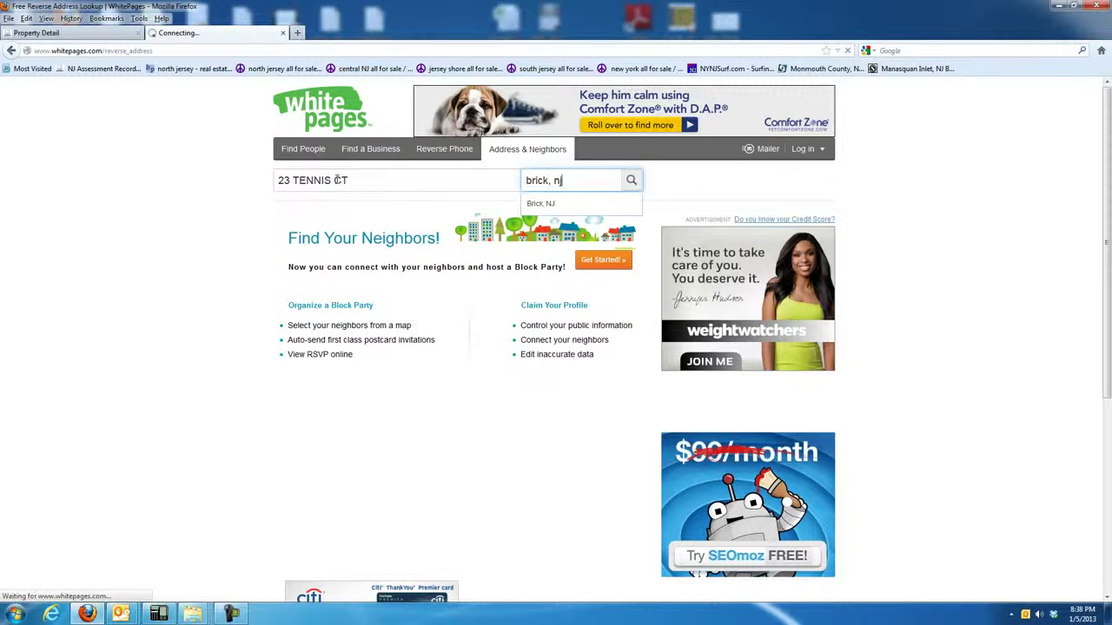
click(632, 181)
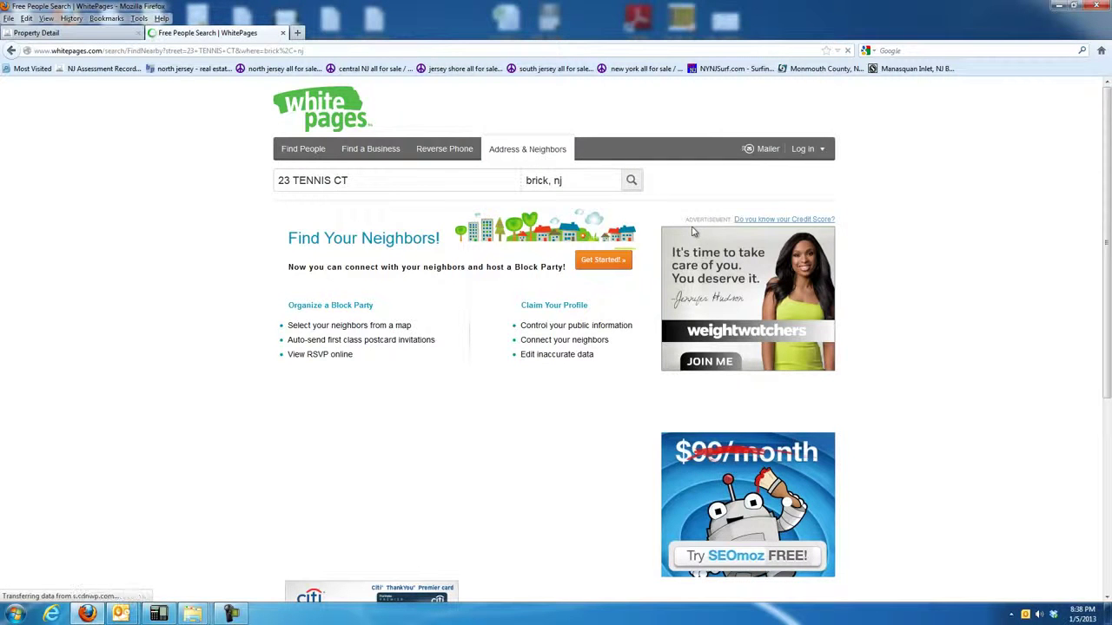
mouse_move(318, 293)
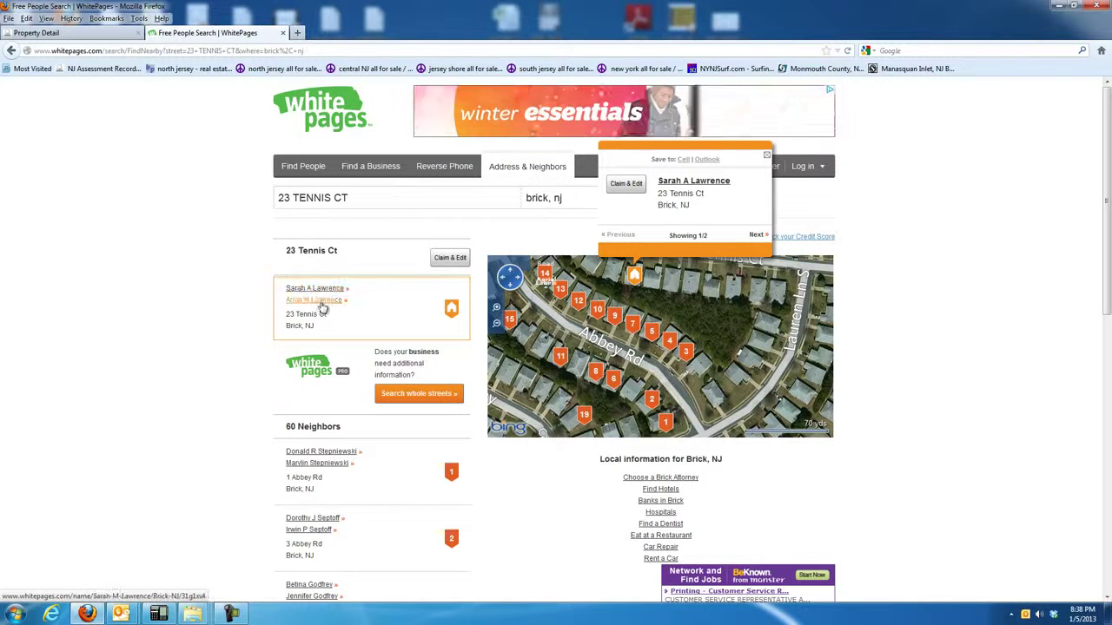
View the second resident's WhitePages listing, then return to the Property Detail tab.
click(314, 300)
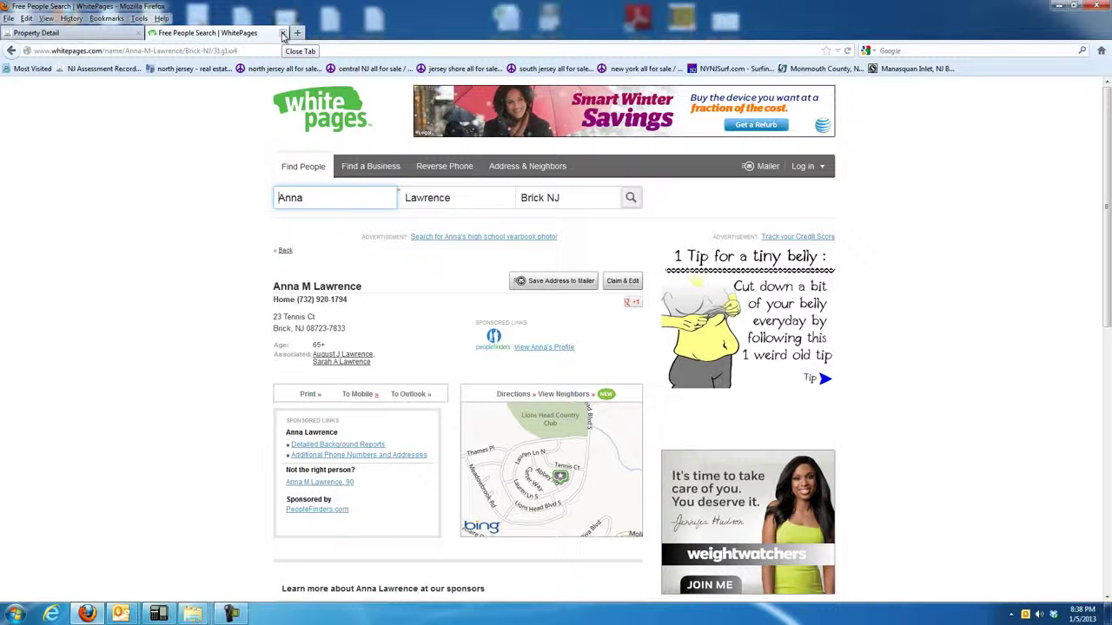
click(230, 50)
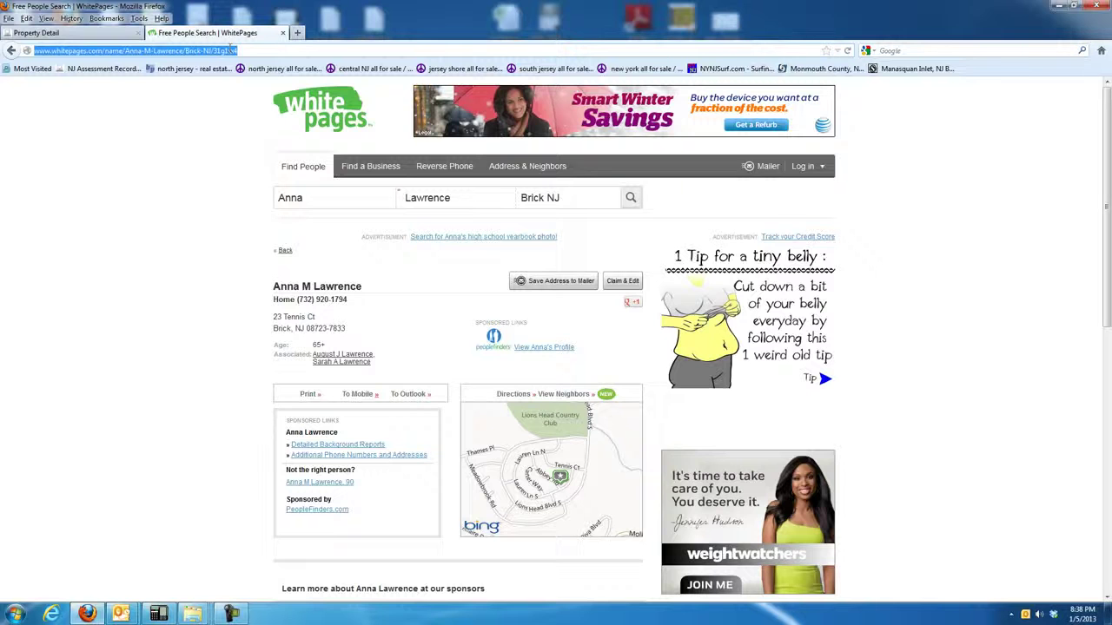
click(62, 33)
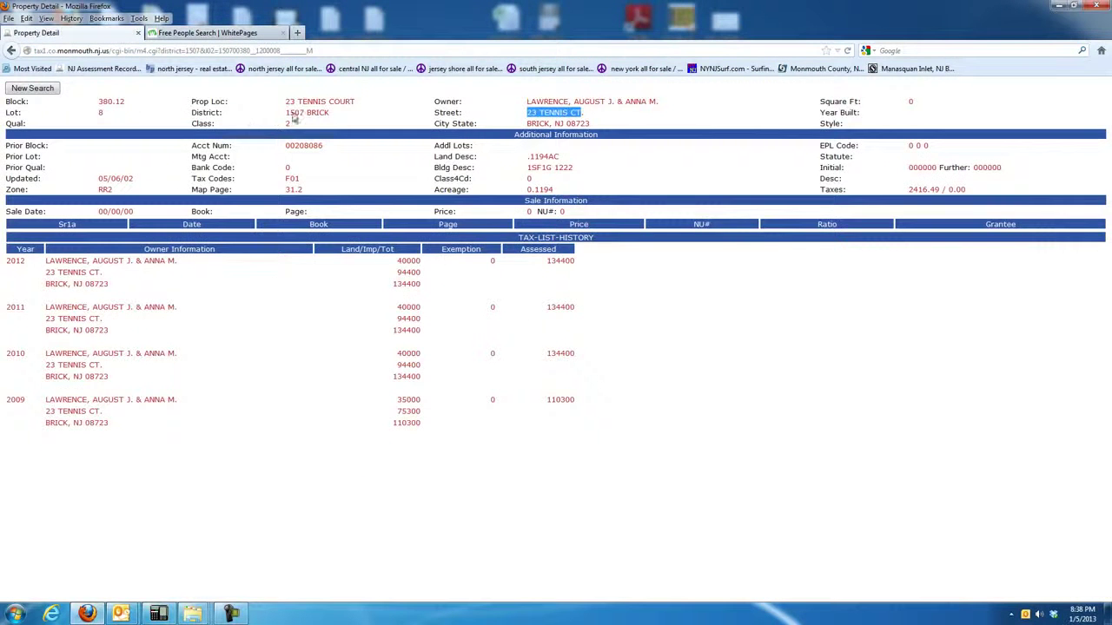
Return to the Ocean County assessment search form, then open a new tab beside WhitePages.
click(11, 50)
click(136, 89)
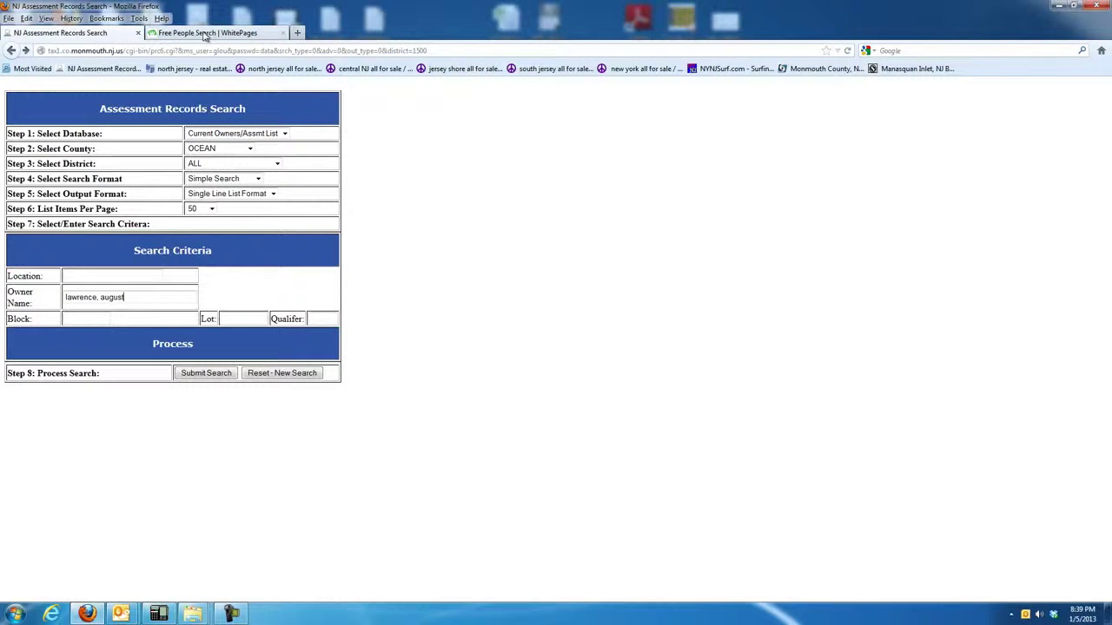
click(242, 35)
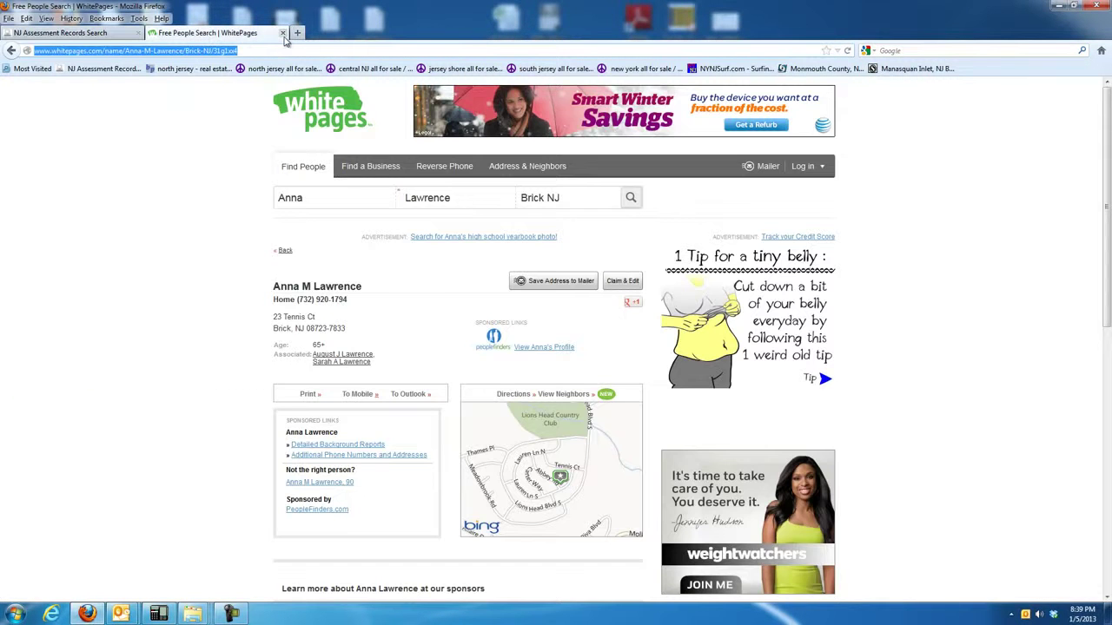
click(297, 33)
Load ZabaSearch and search the relative's name in New Jersey, bringing up 36 results.
text(n)
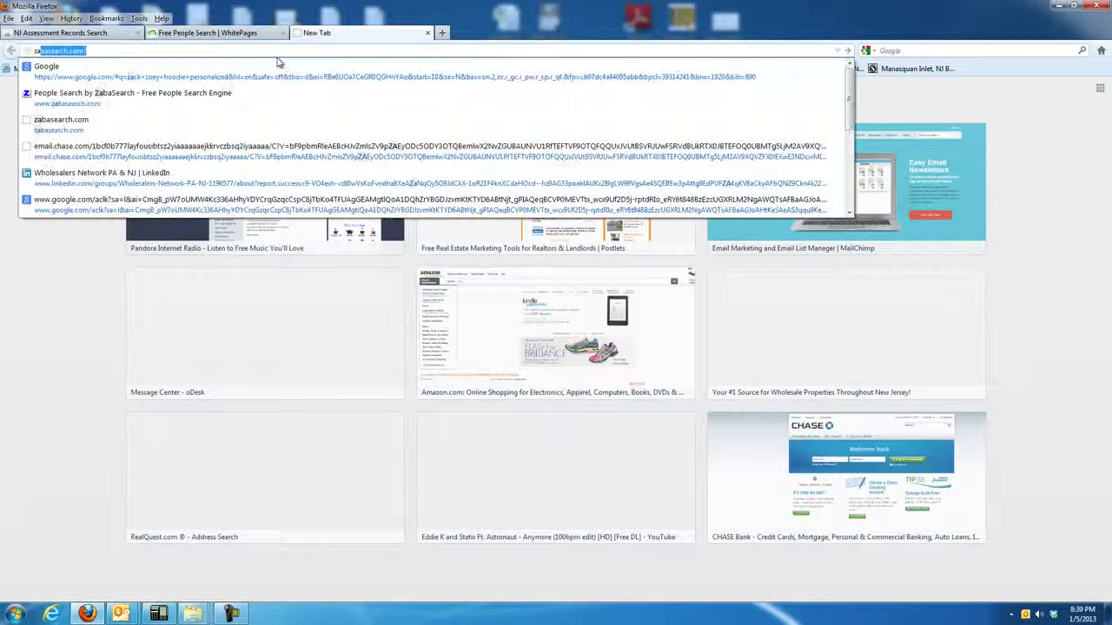
key(Return)
click(352, 214)
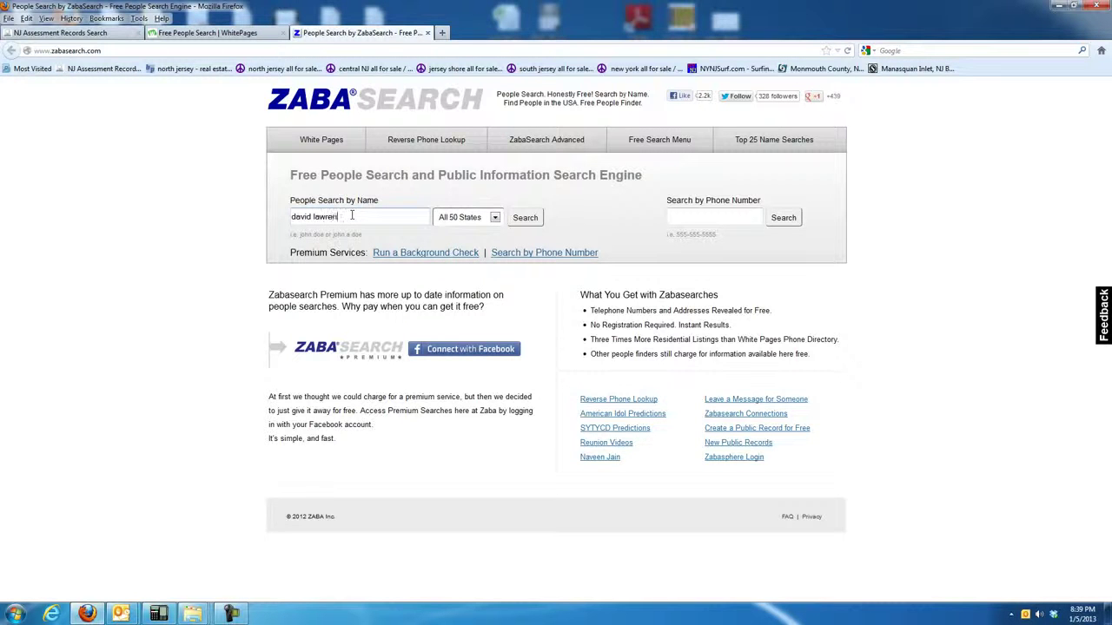
key(Tab)
text(nev)
click(537, 217)
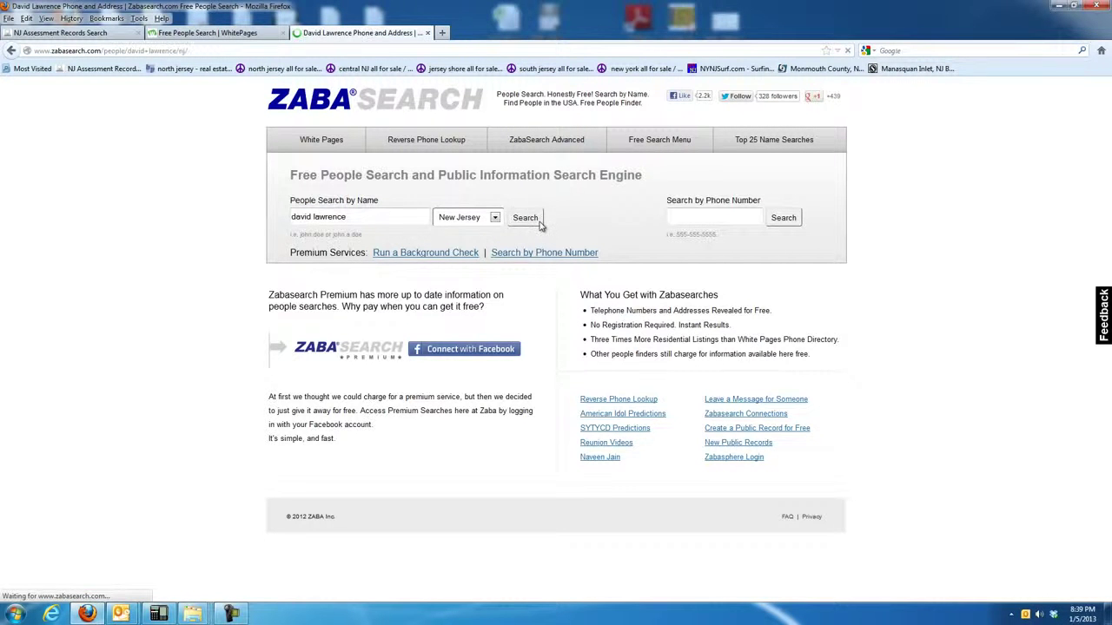
scroll(736, 424, down, 5)
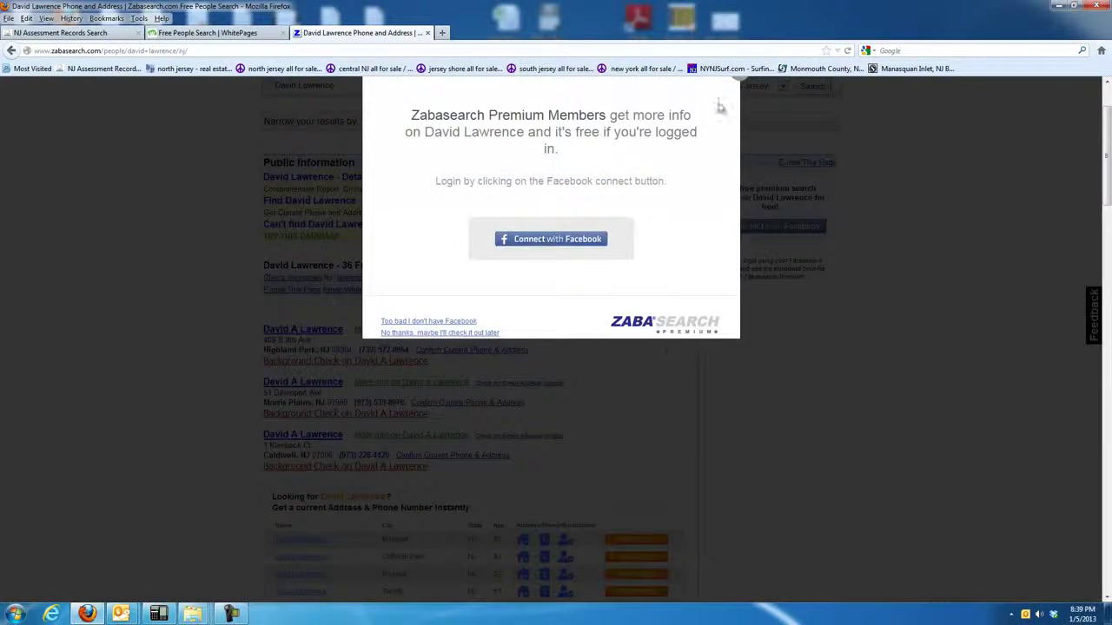
Close the premium login prompt and scroll through the 36 New Jersey listings.
scroll(761, 173, up, 2)
click(739, 165)
scroll(613, 435, down, 2)
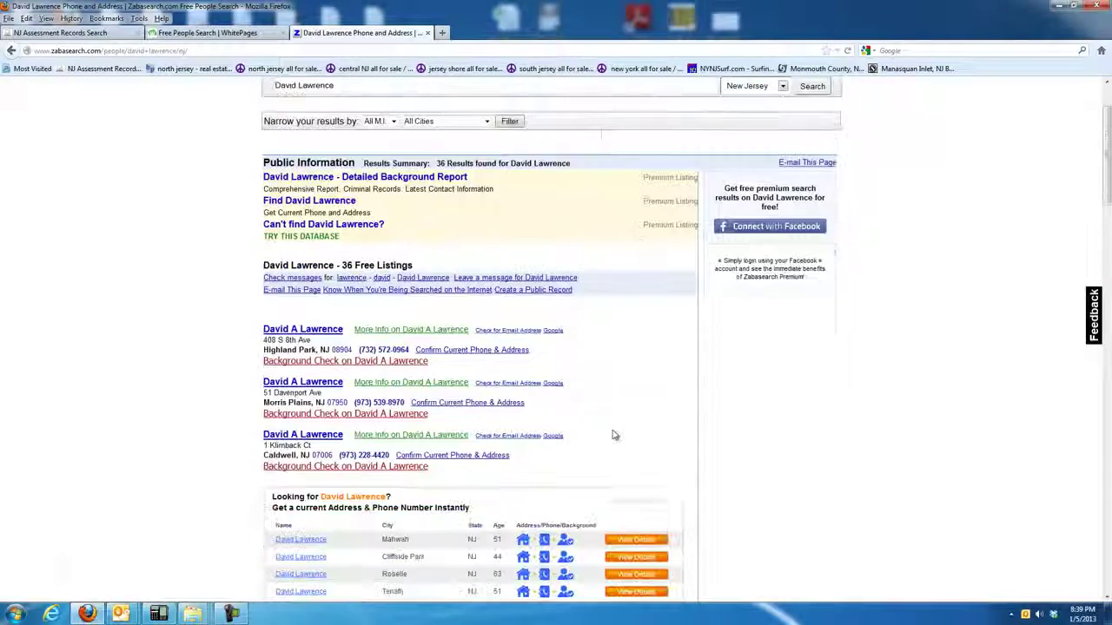
scroll(512, 421, down, 7)
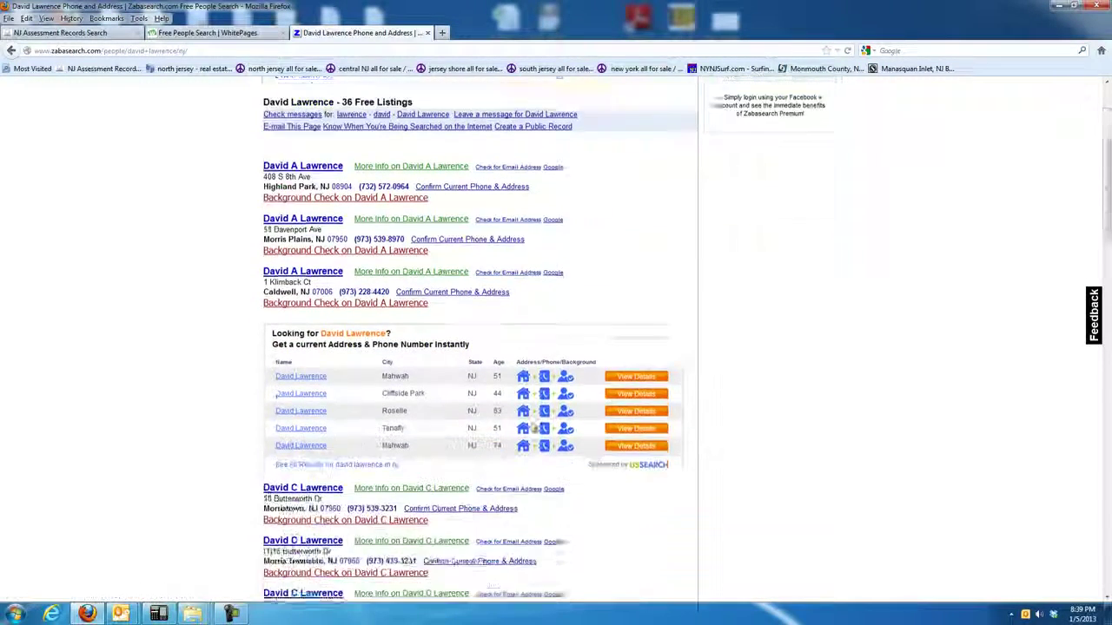
scroll(634, 450, down, 3)
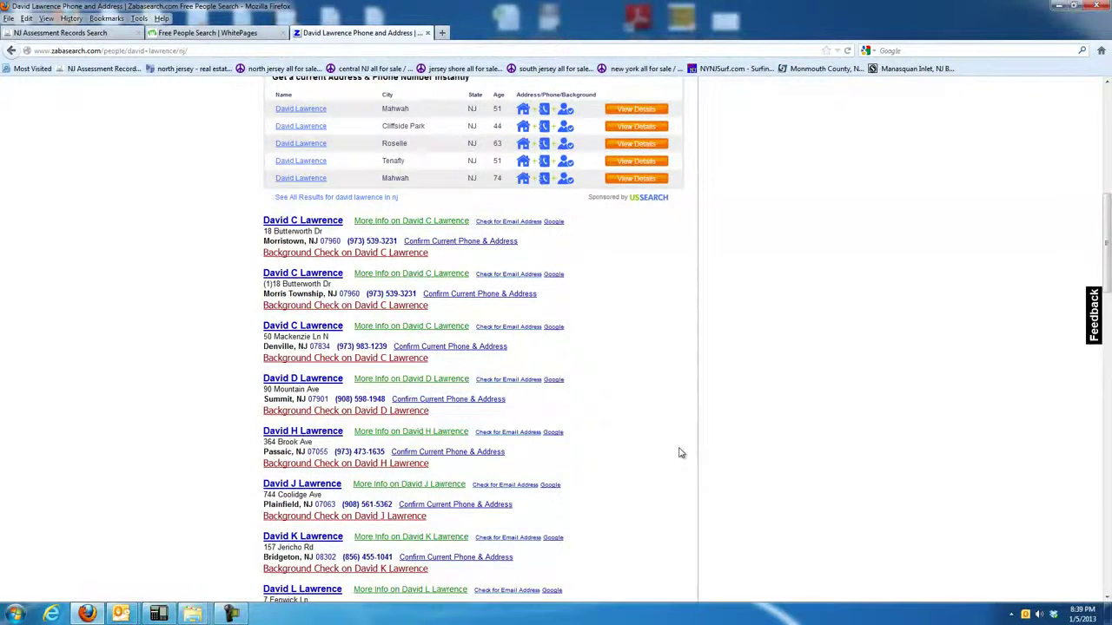
scroll(681, 453, down, 3)
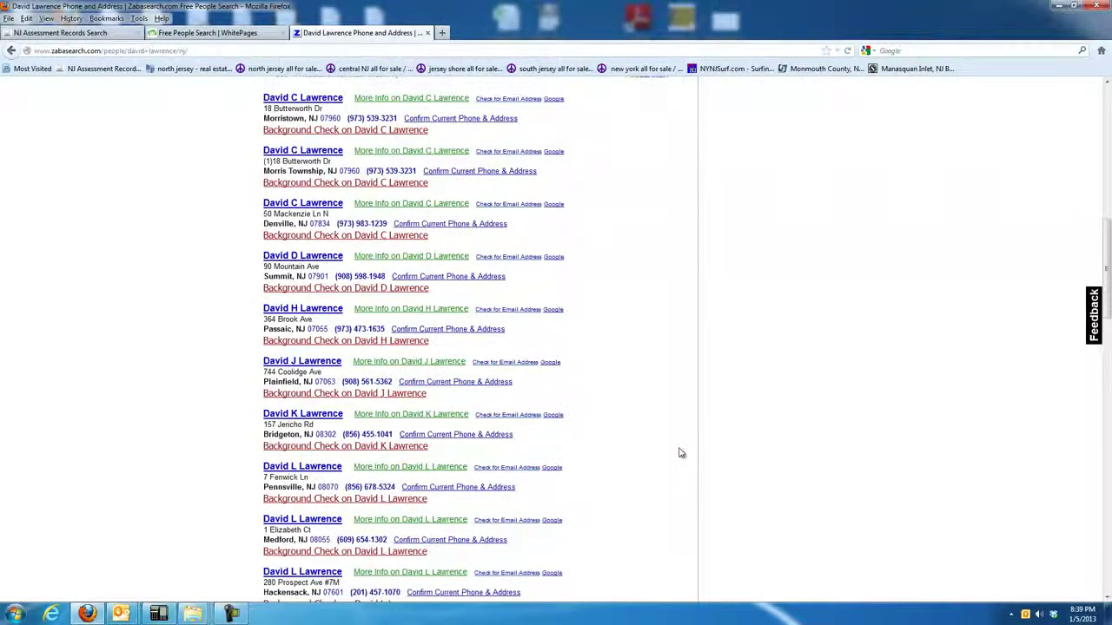
scroll(681, 452, up, 4)
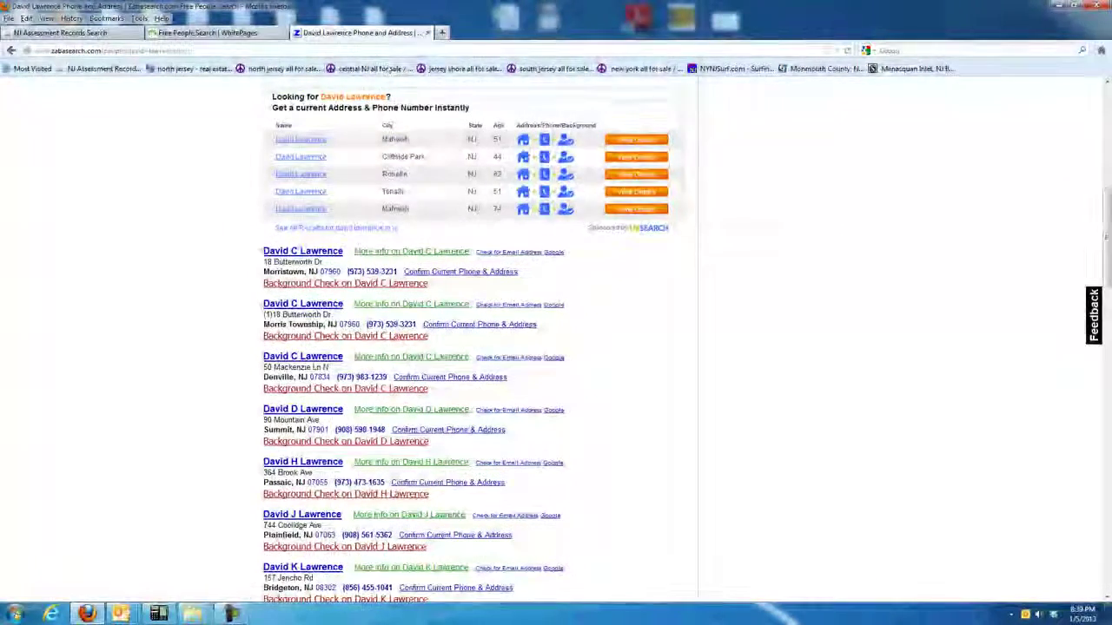
scroll(122, 149, up, 6)
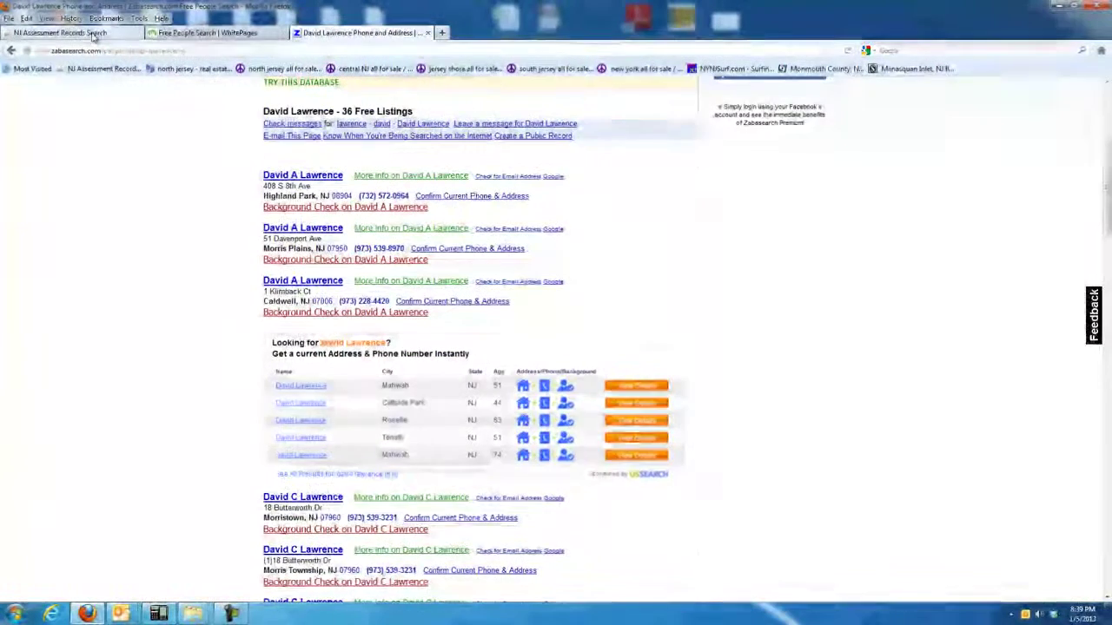
Glance at the assessment records and WhitePages tabs, then recheck the ZabaSearch results list.
click(92, 34)
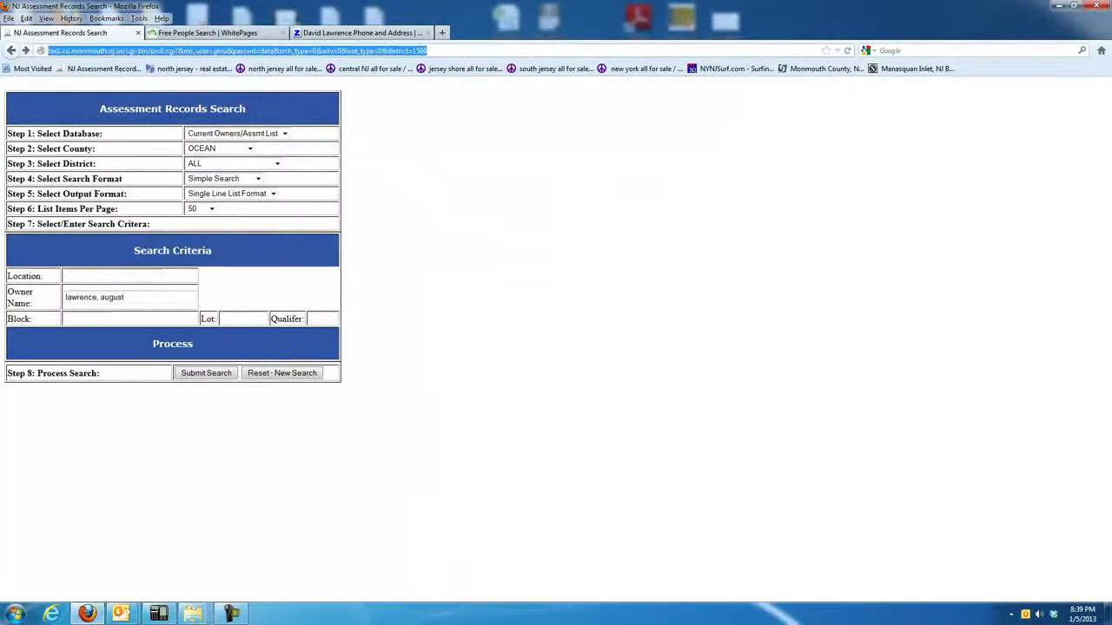
click(205, 33)
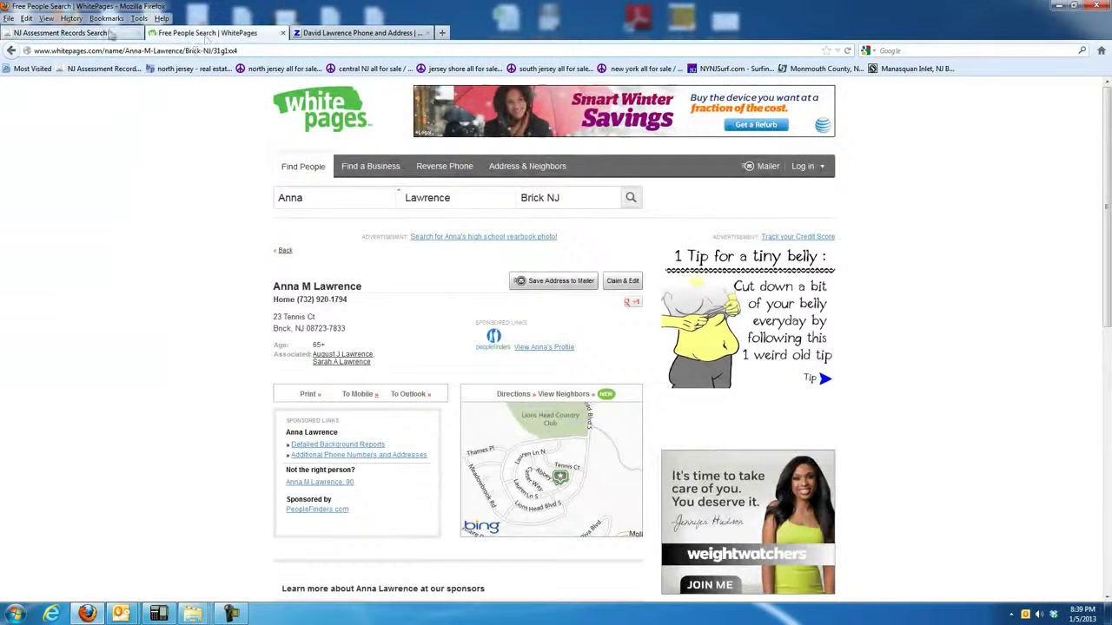
click(354, 33)
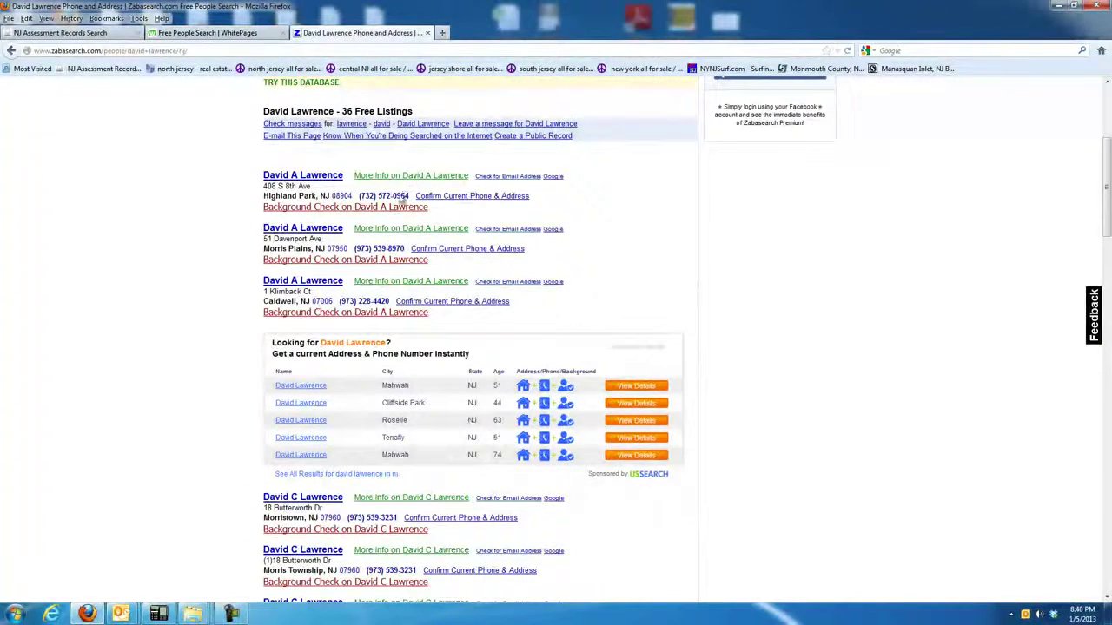
scroll(397, 379, down, 3)
scroll(397, 383, up, 3)
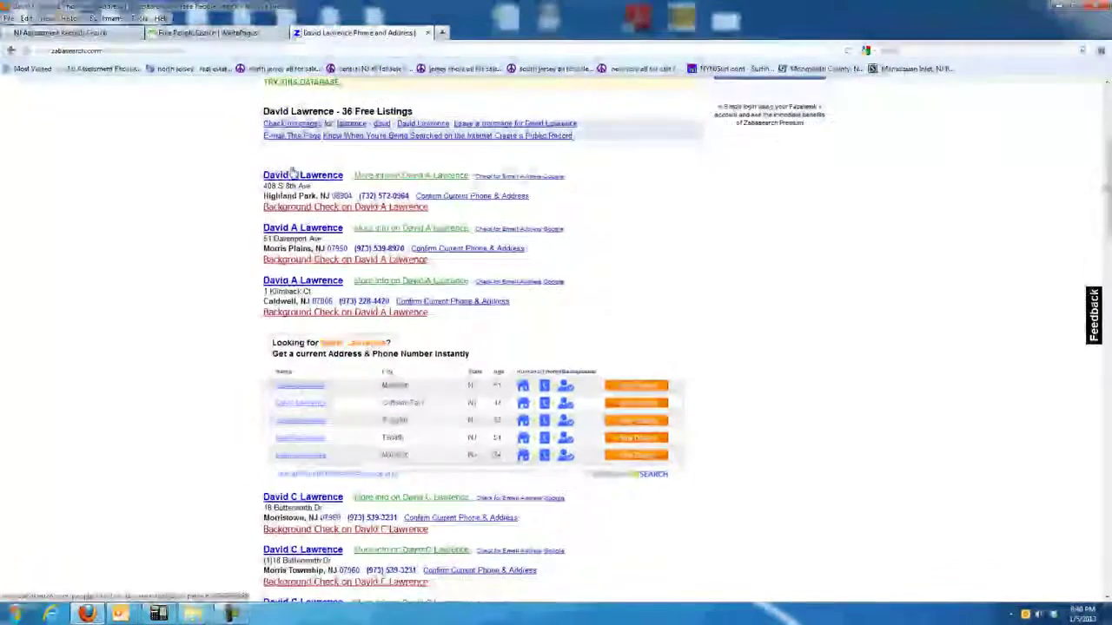
scroll(327, 385, down, 10)
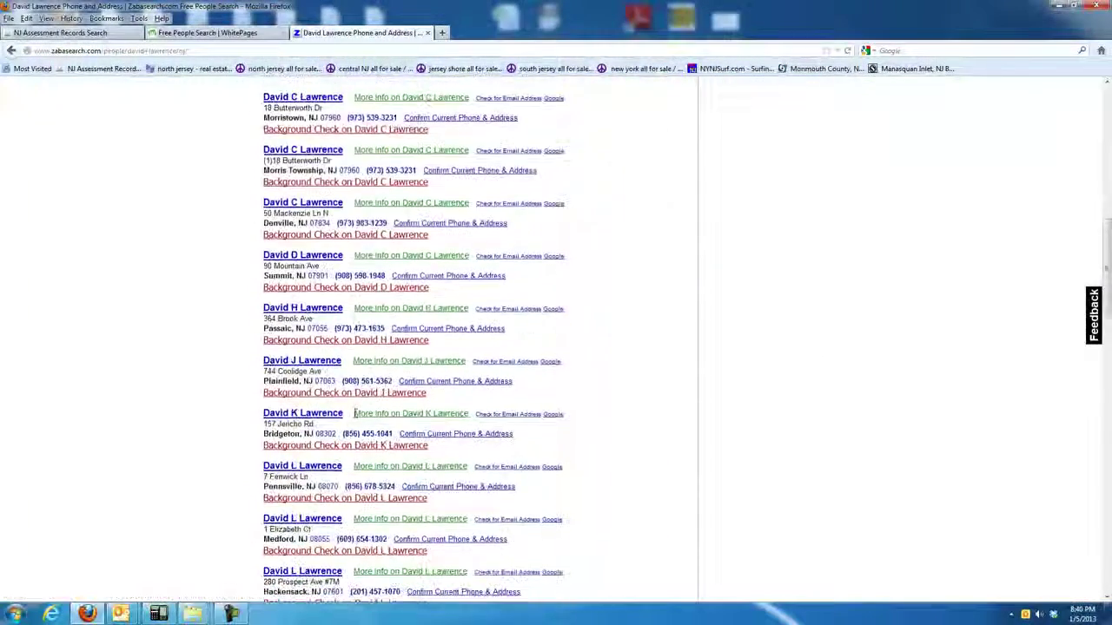
scroll(363, 423, down, 10)
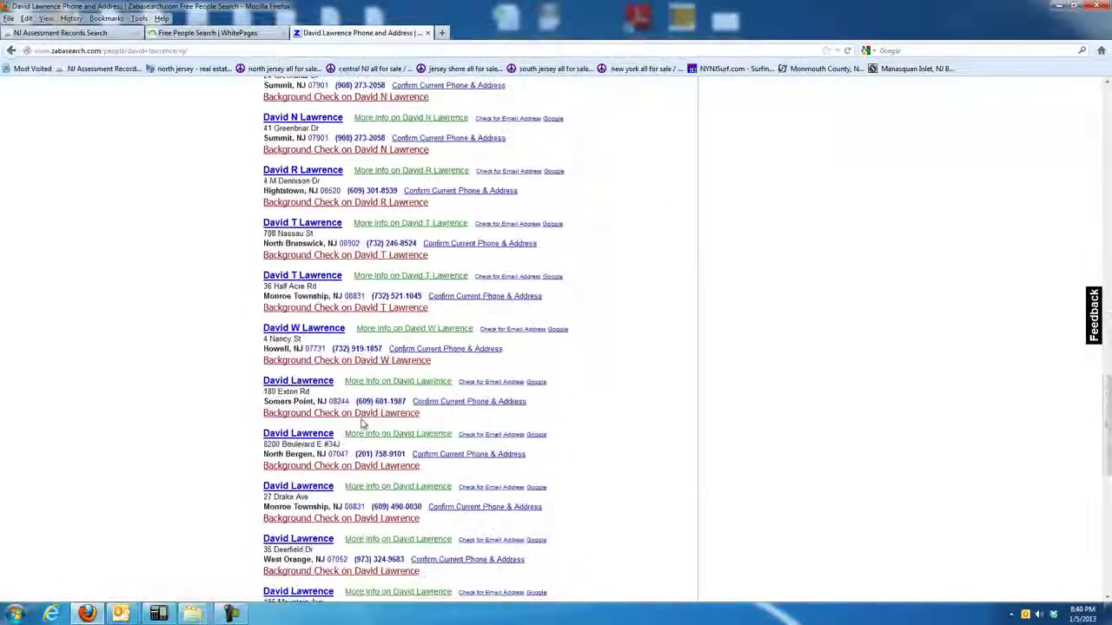
scroll(364, 423, up, 5)
scroll(423, 241, up, 2)
scroll(423, 241, up, 10)
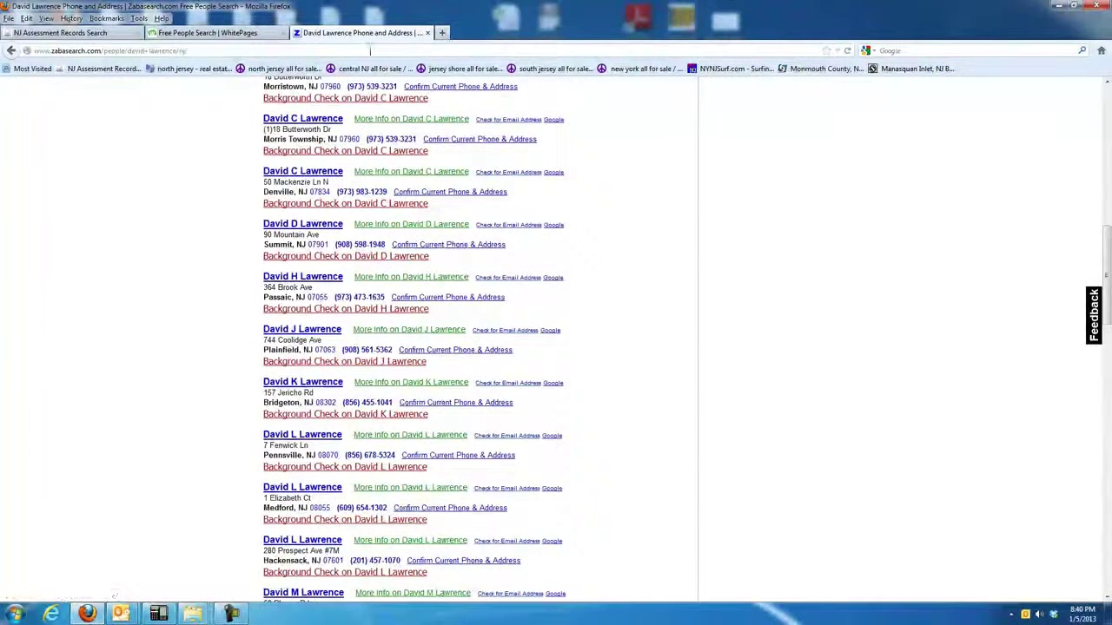
click(365, 50)
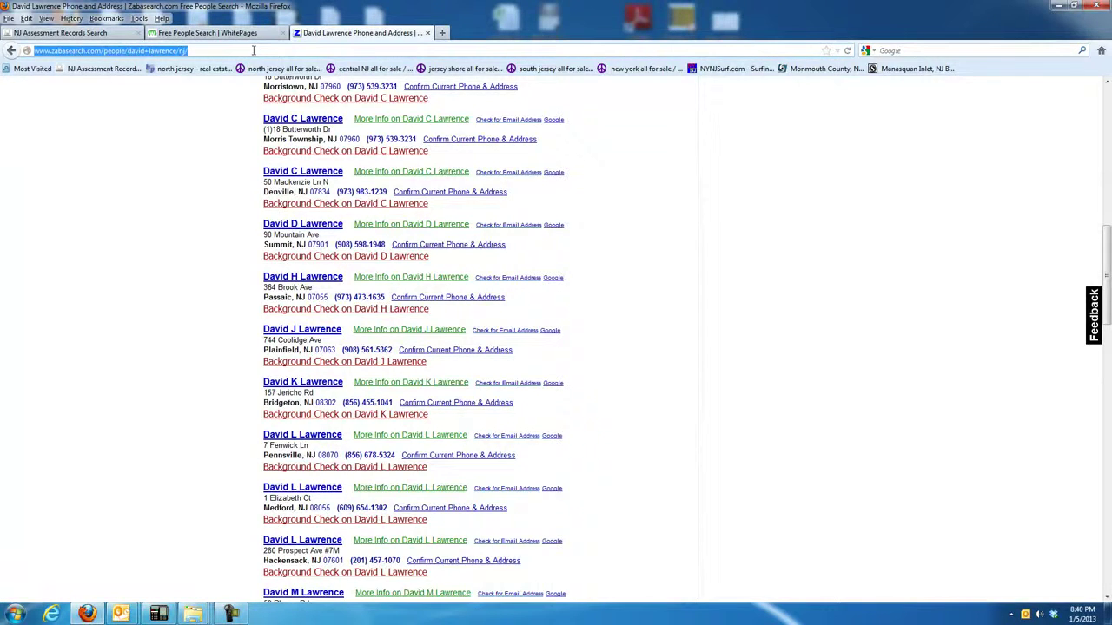
Go to intelius.com and search NJ for the owner by name, showing 2 matches aged 74 and 95.
text(intelius.com)
key(Return)
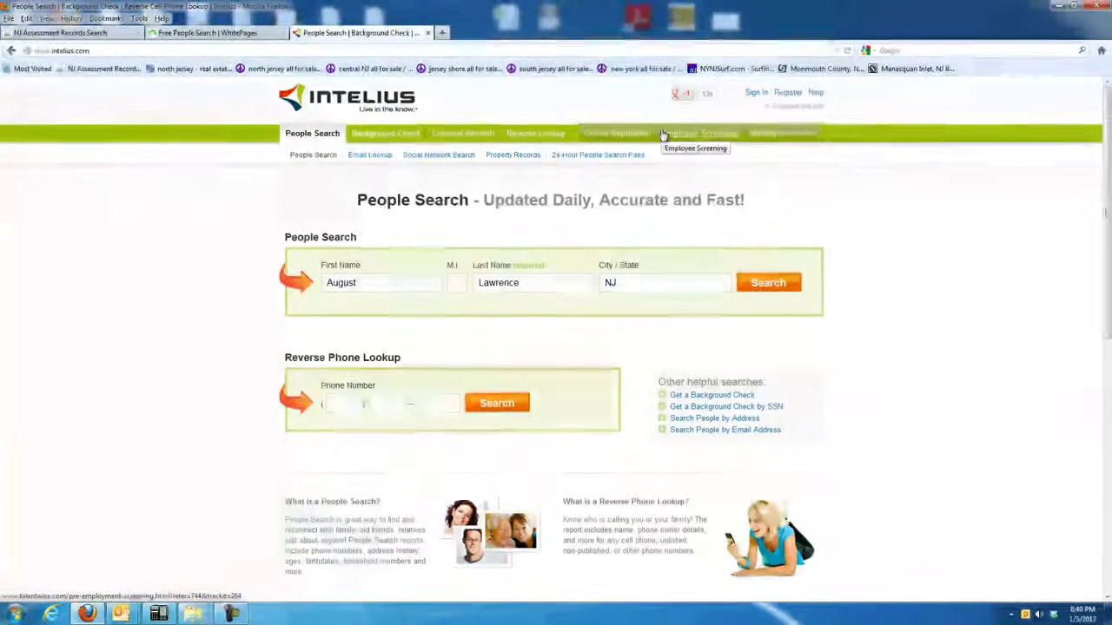
click(772, 285)
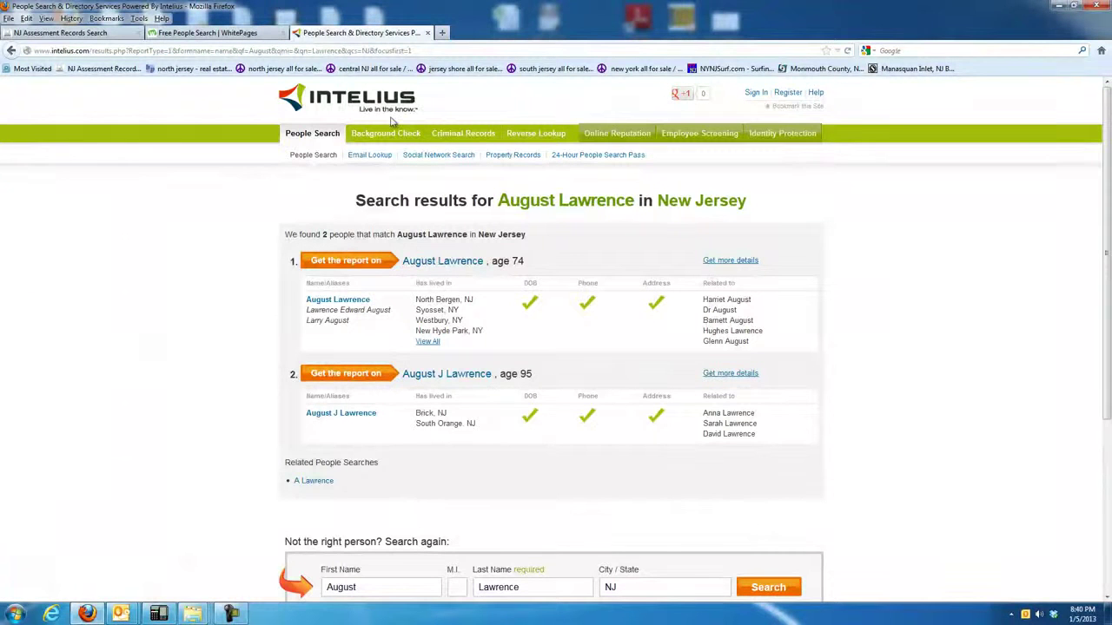
click(444, 50)
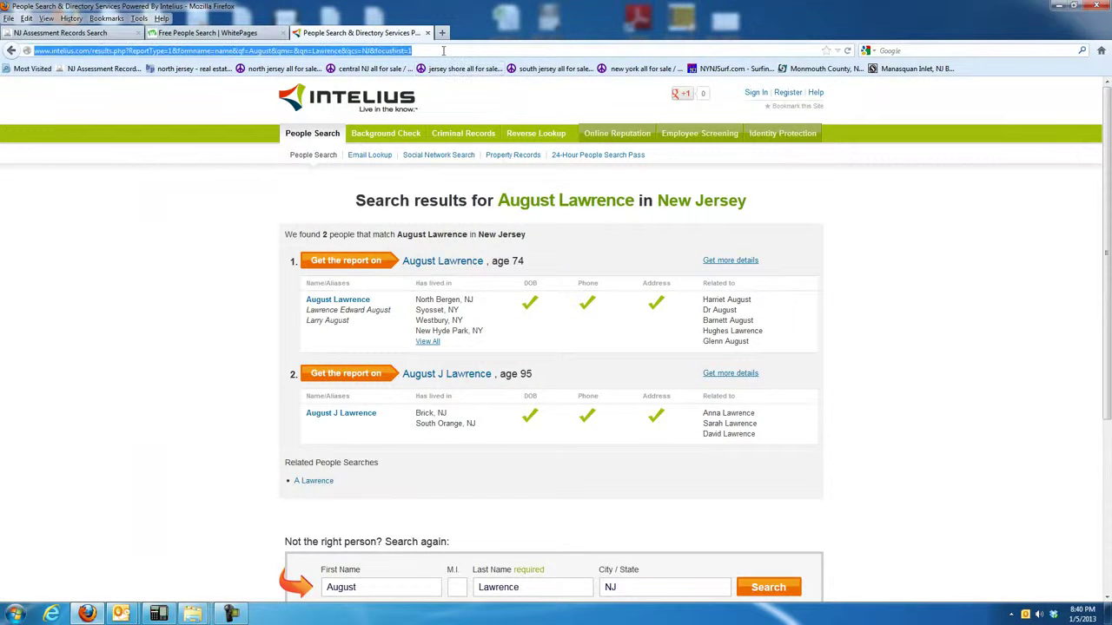
text(tlo)
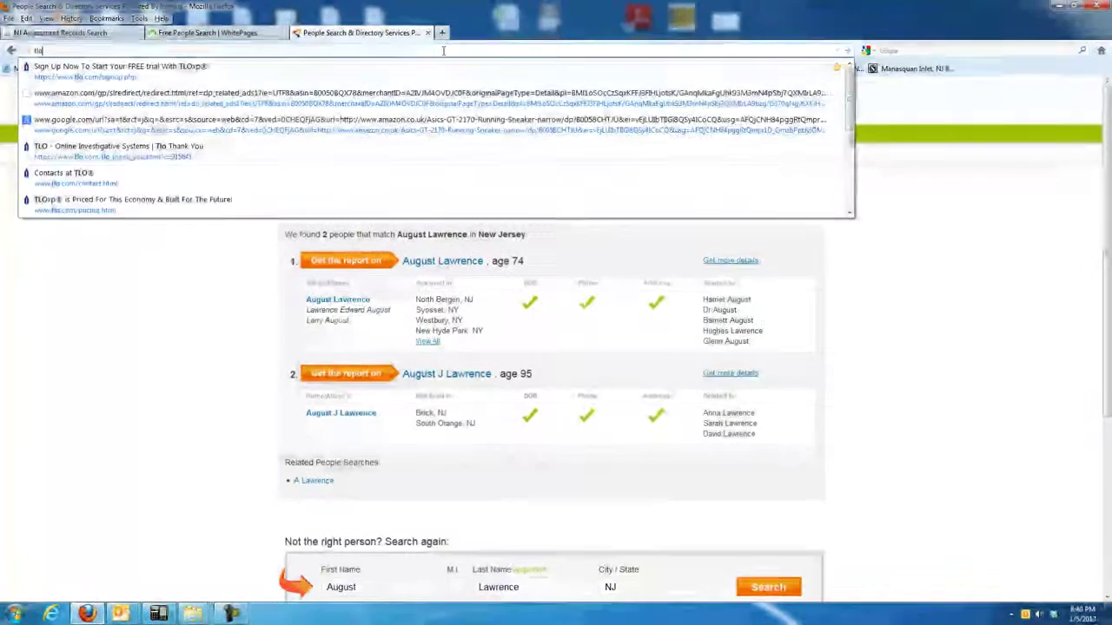
text(.com)
Load tlo.com and scroll its homepage showing the login fields and free 15-day trial.
key(Return)
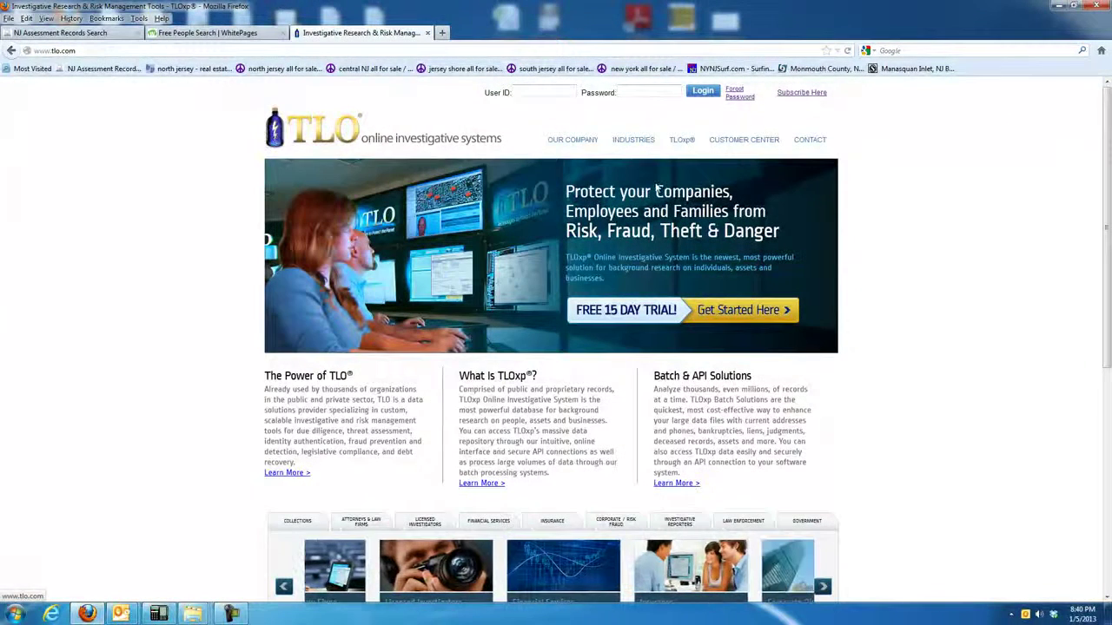
scroll(913, 293, down, 4)
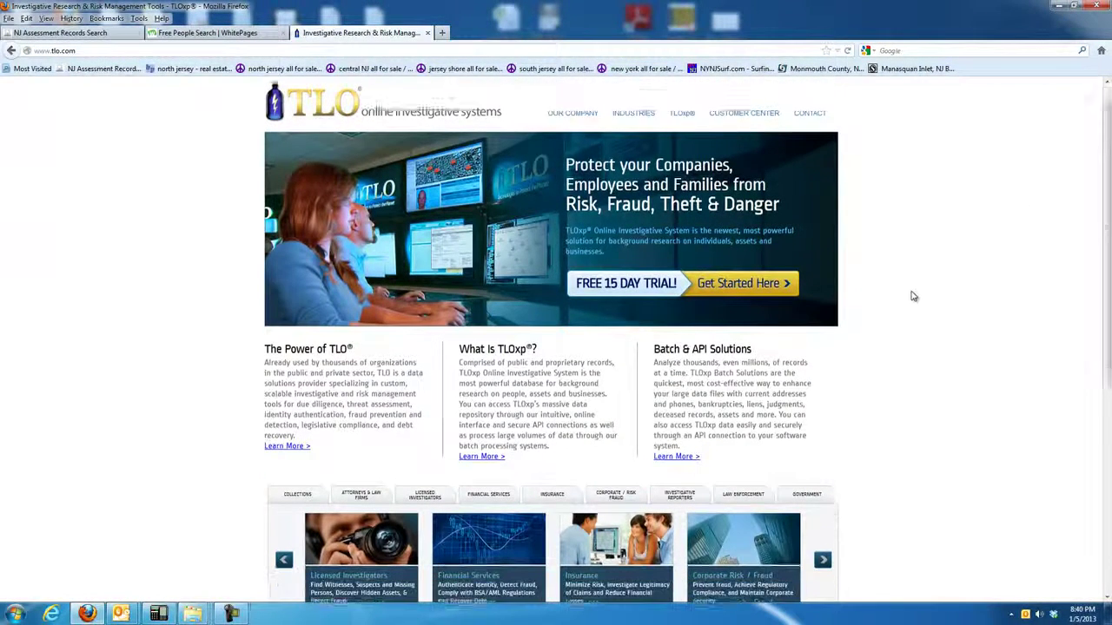
scroll(913, 298, up, 4)
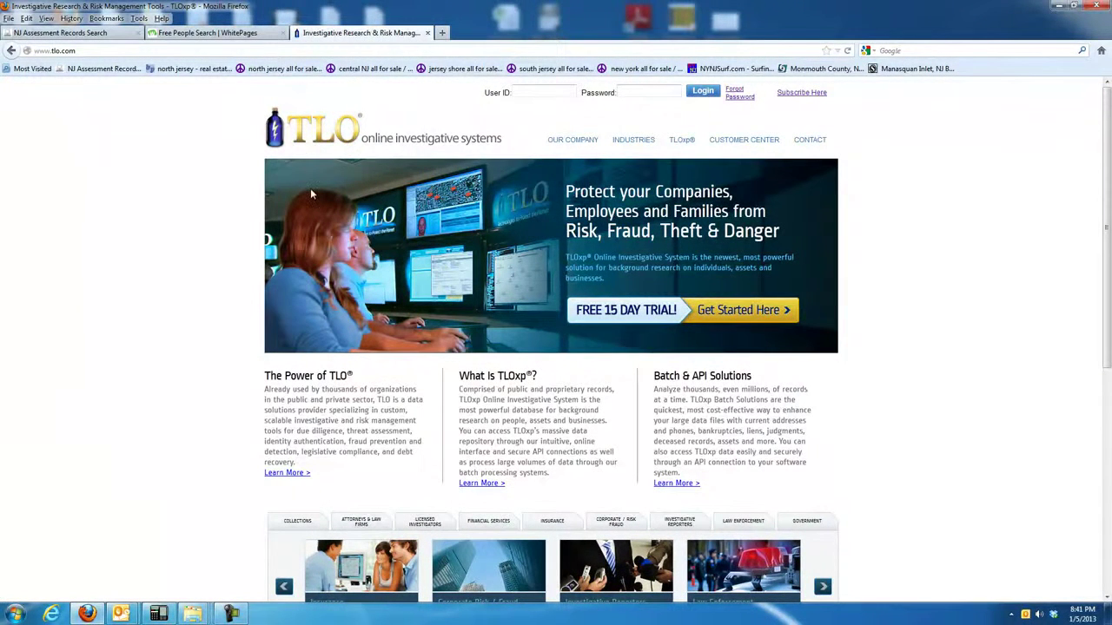
Flip through the WhitePages, TLO and assessment tabs, ending on the Ocean County owner search form.
click(236, 33)
click(70, 33)
click(369, 33)
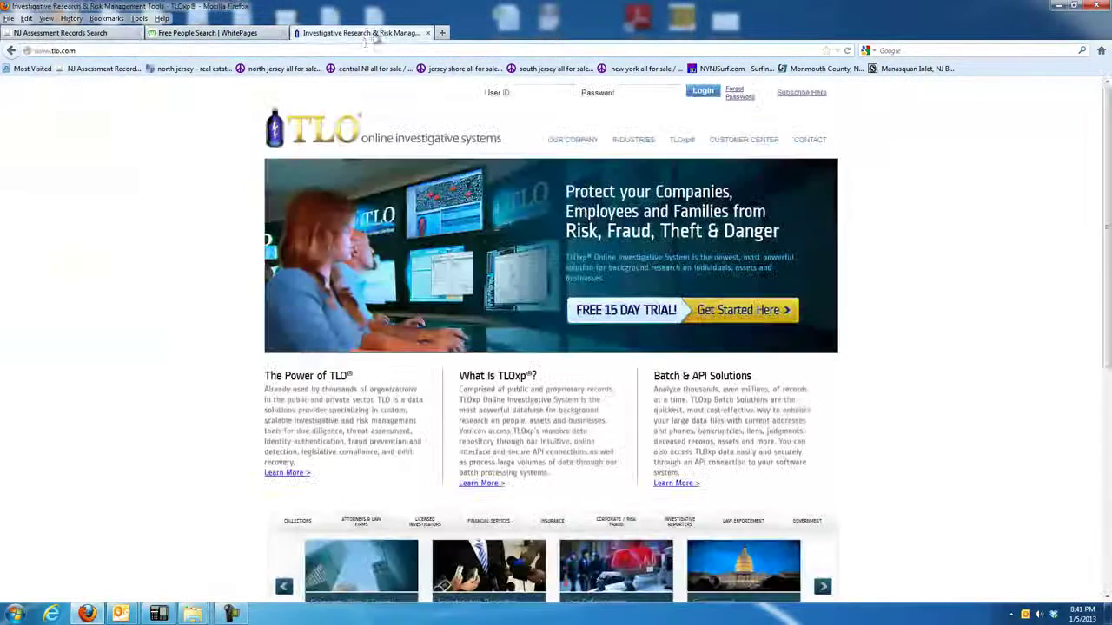
click(208, 33)
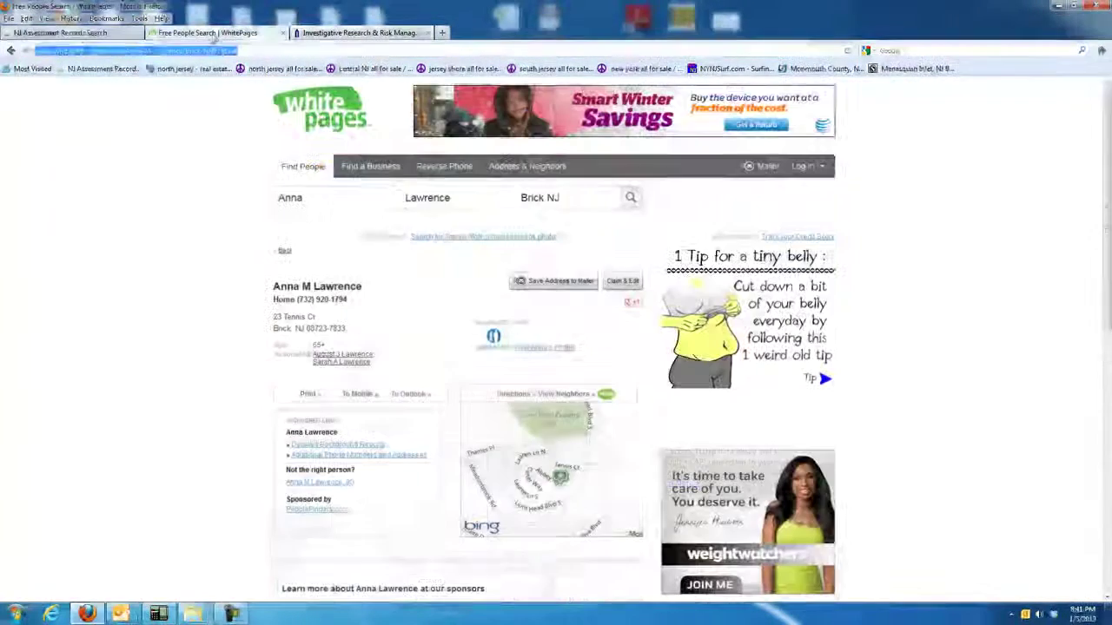
click(80, 33)
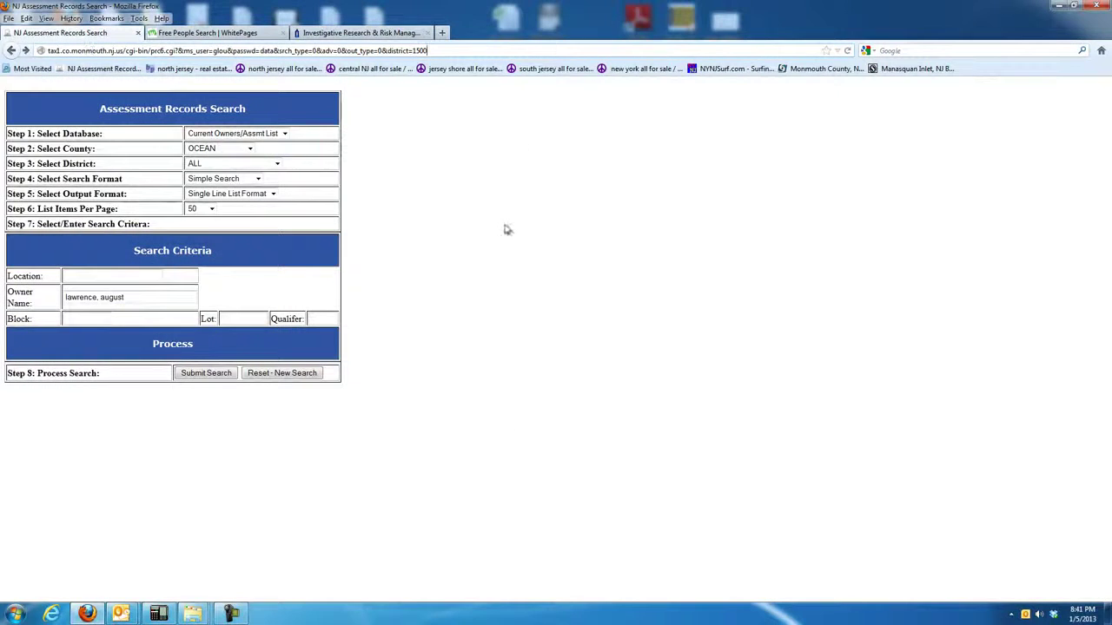